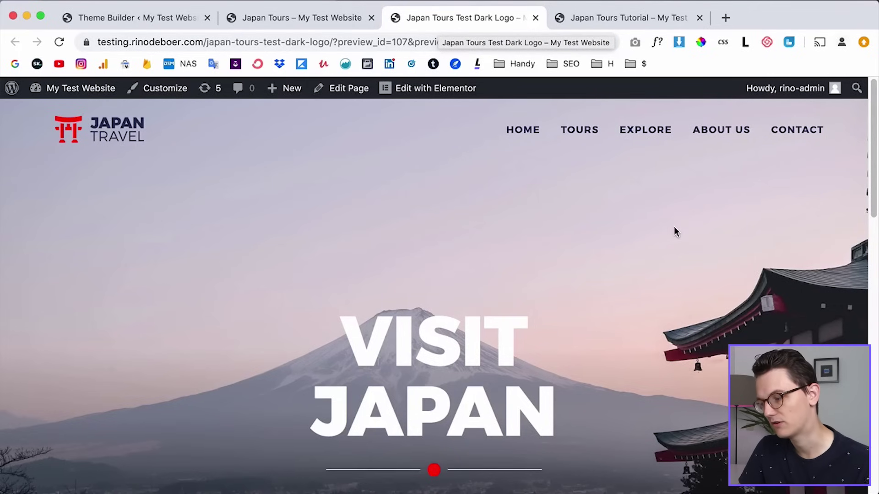
Step: Compare the Japan Tours preview pages, then show the Theme Builder list with the Header japan v1 templates
{"action": "scroll", "coordinate": [759, 209], "scroll_direction": "down", "scroll_amount": 4}
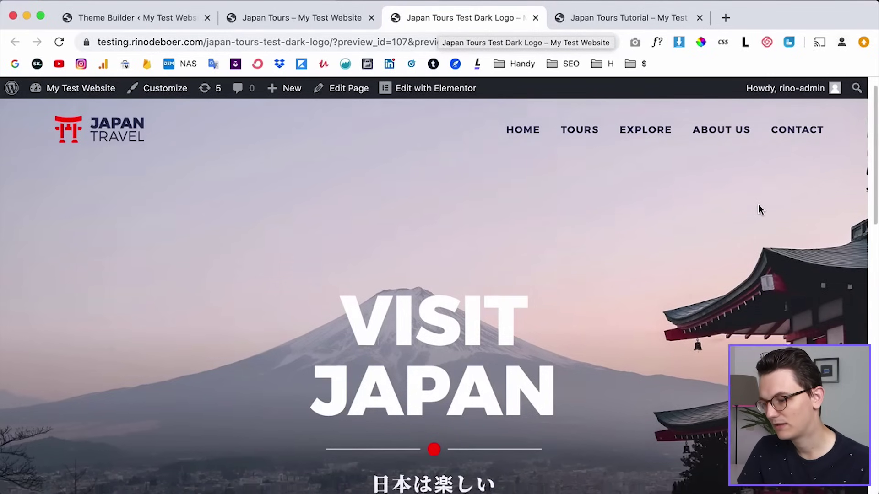
{"action": "scroll", "coordinate": [759, 209], "scroll_direction": "down", "scroll_amount": 3}
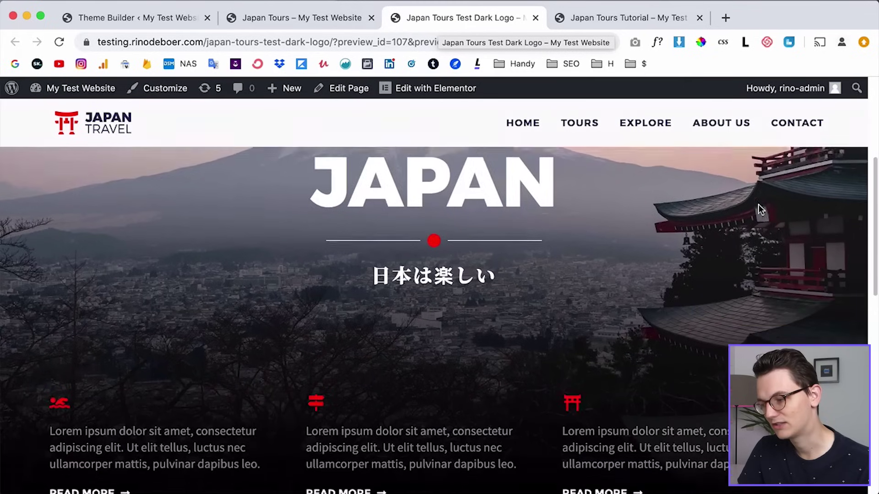
{"action": "scroll", "coordinate": [759, 210], "scroll_direction": "down", "scroll_amount": 2}
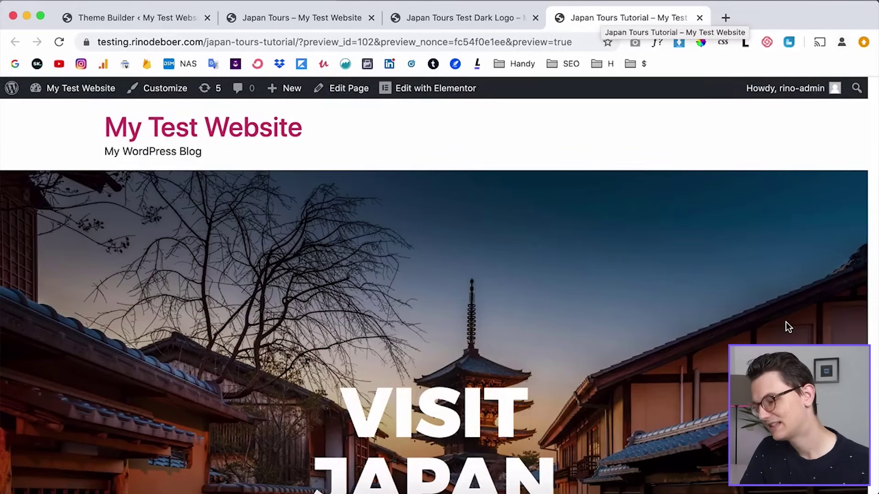
{"action": "scroll", "coordinate": [786, 324], "scroll_direction": "down", "scroll_amount": 5}
{"action": "scroll", "coordinate": [786, 322], "scroll_direction": "down", "scroll_amount": 8}
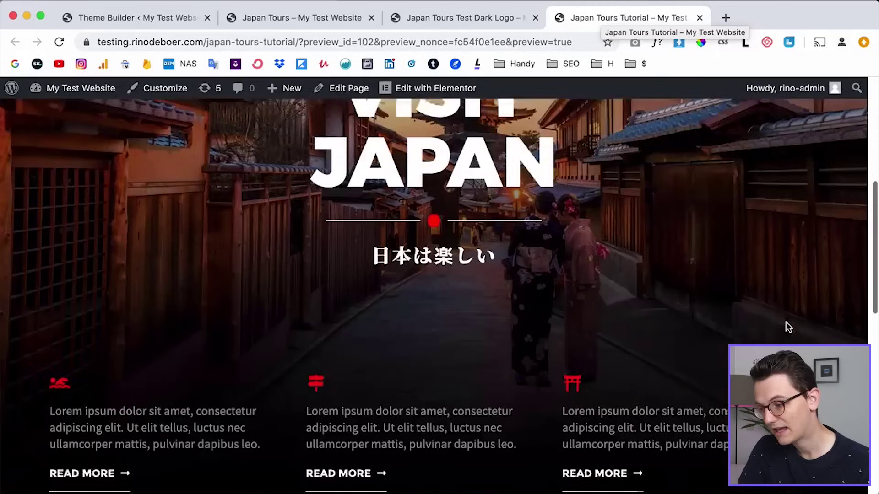
{"action": "scroll", "coordinate": [786, 322], "scroll_direction": "up", "scroll_amount": 13}
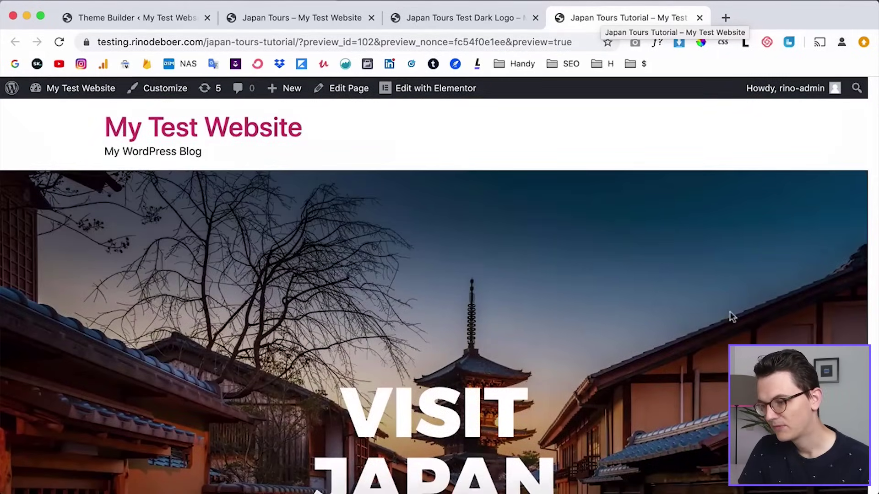
{"action": "left_click", "coordinate": [128, 19]}
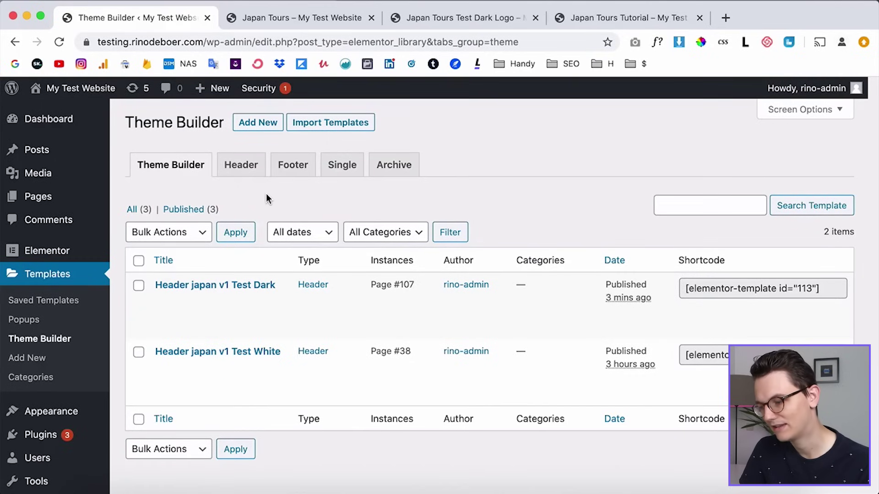
Step: Add a new Header-type template named 'Header Japan v2 Tutorial' and create it
{"action": "left_click", "coordinate": [258, 123]}
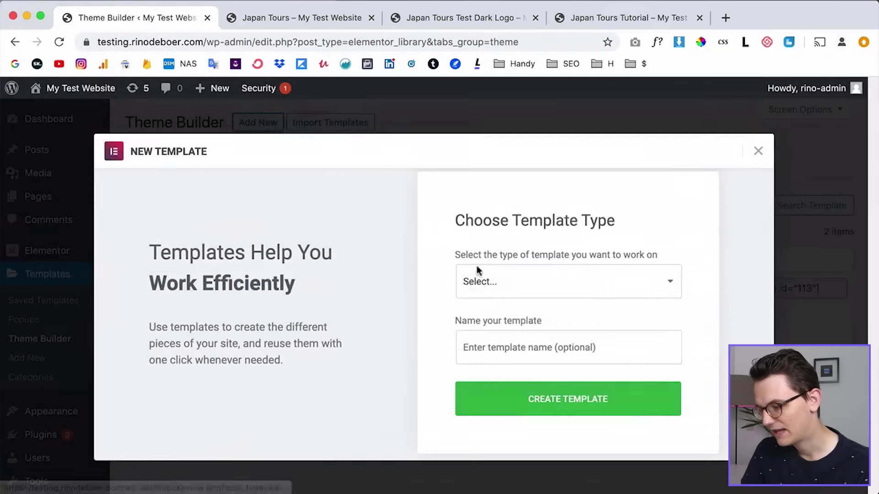
{"action": "left_click", "coordinate": [492, 284]}
{"action": "left_click", "coordinate": [504, 334]}
{"action": "left_click", "coordinate": [496, 347]}
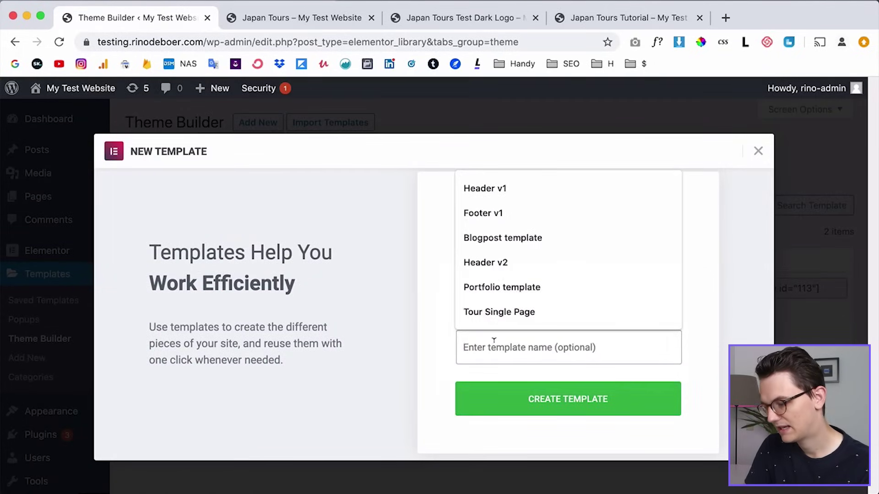
{"action": "type", "text": "Header Ja"}
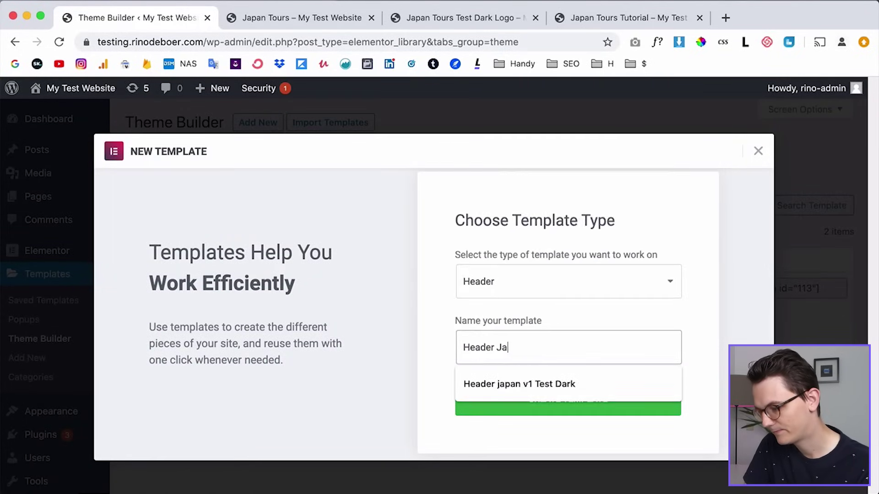
{"action": "type", "text": "pan v2 Tutorial"}
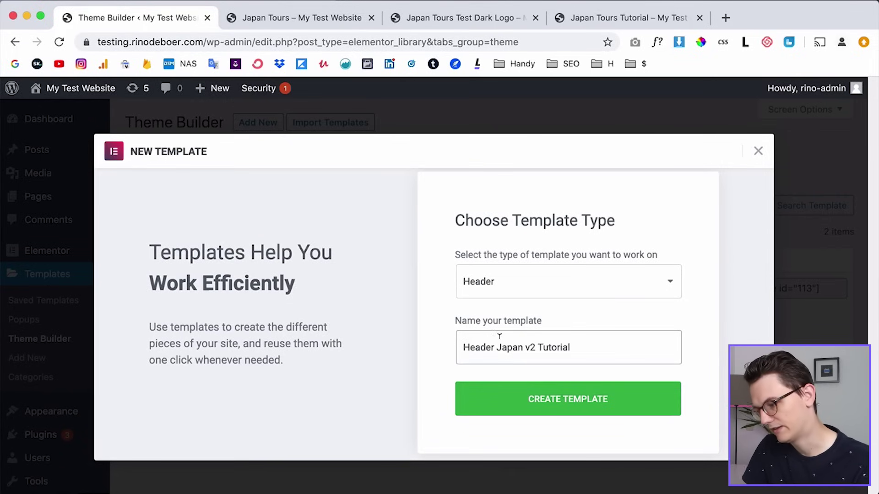
{"action": "left_click", "coordinate": [564, 405]}
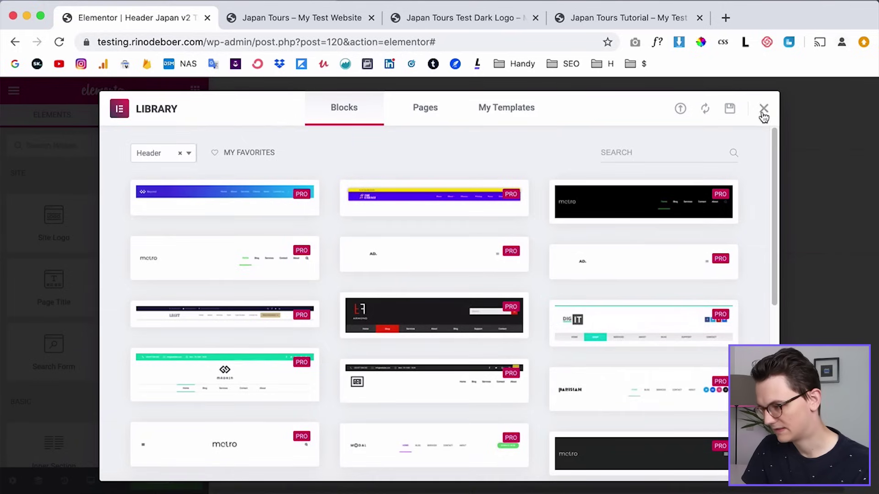
Step: Close the template Library, glance at the Japan Tours Tutorial preview, and return to the empty header
{"action": "left_click", "coordinate": [763, 112]}
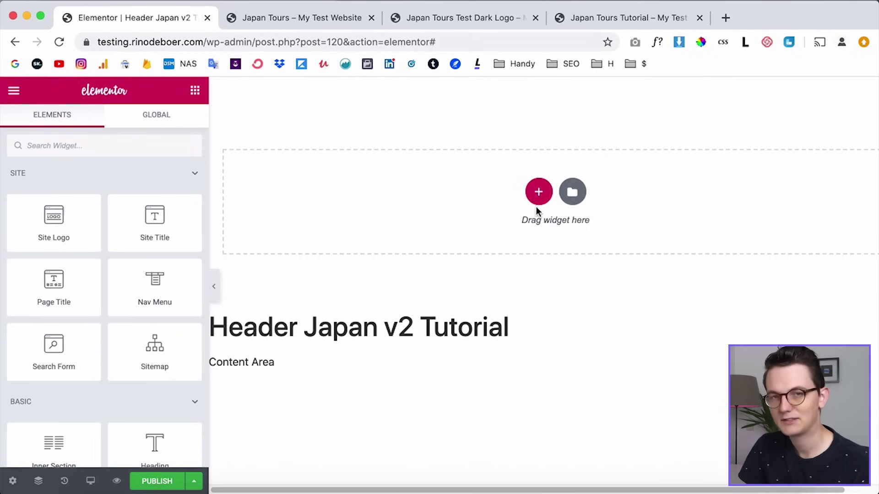
{"action": "left_click", "coordinate": [602, 22]}
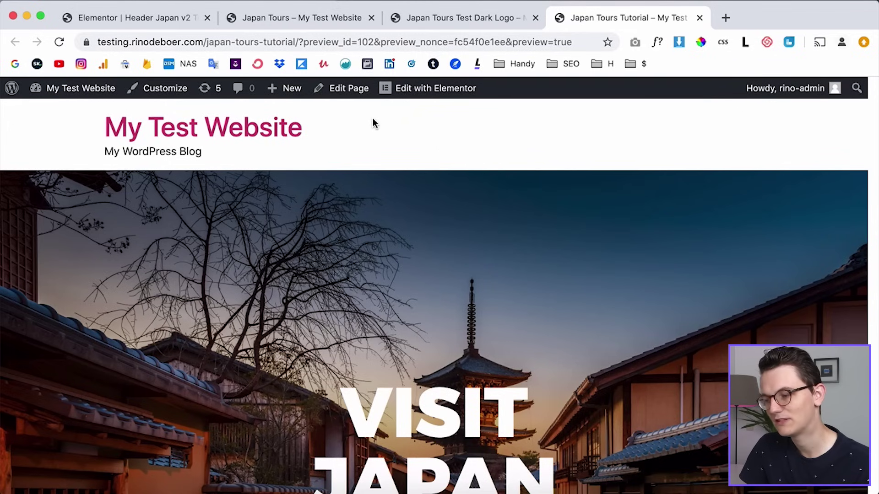
{"action": "left_click", "coordinate": [151, 17]}
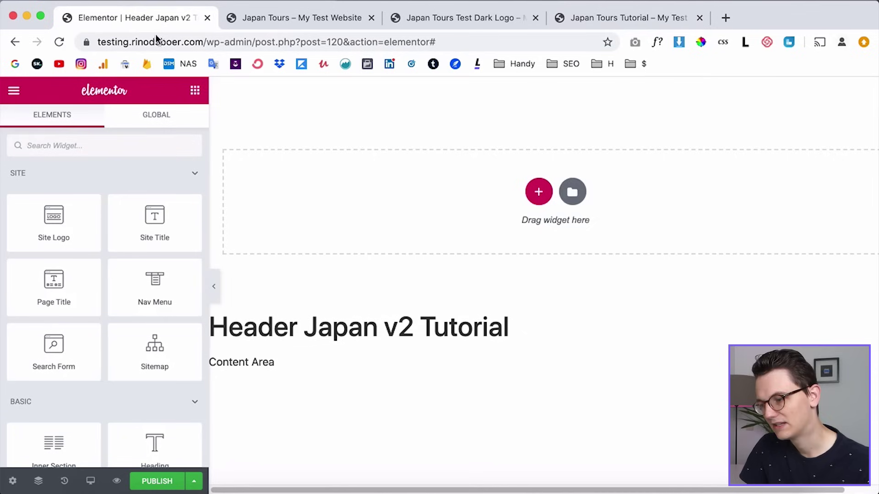
Step: Add a two-column section, narrow the left column to about 26%, and place japan-travel-logo.png there
{"action": "left_click", "coordinate": [536, 191]}
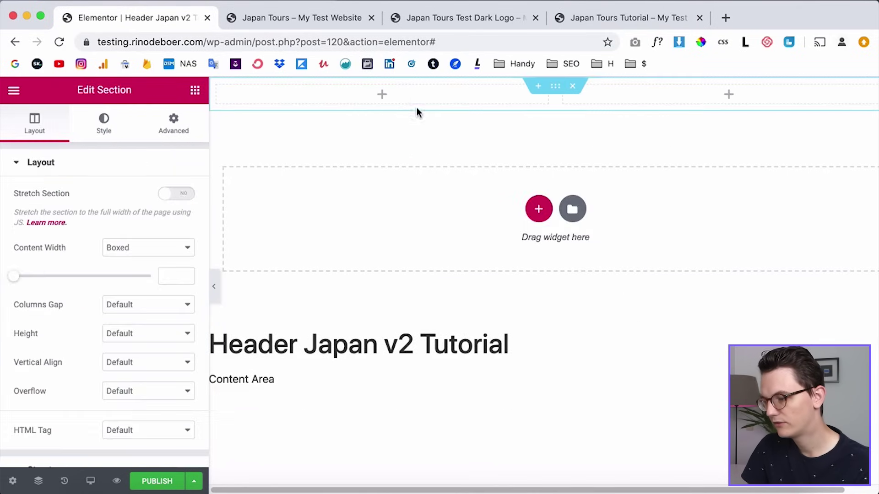
{"action": "left_click_drag", "start_coordinate": [545, 97], "coordinate": [377, 98]}
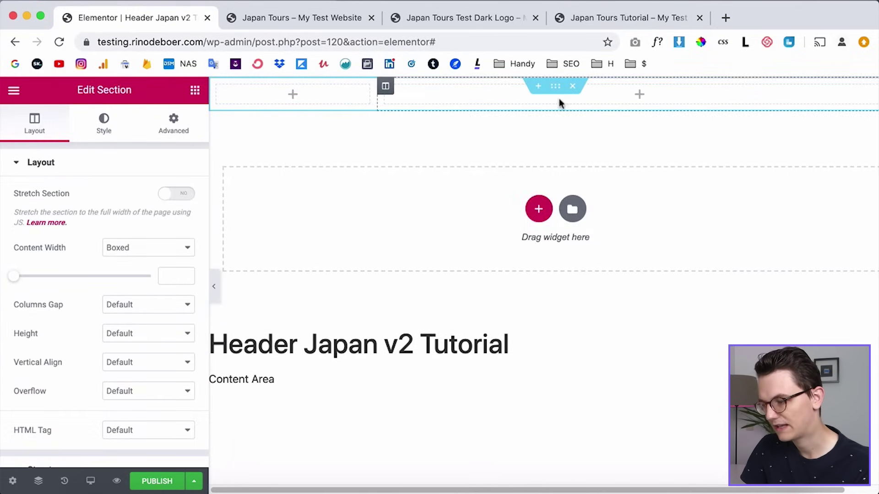
{"action": "left_click", "coordinate": [195, 90]}
{"action": "scroll", "coordinate": [71, 370], "scroll_direction": "down", "scroll_amount": 3}
{"action": "left_click_drag", "start_coordinate": [73, 394], "coordinate": [227, 202]}
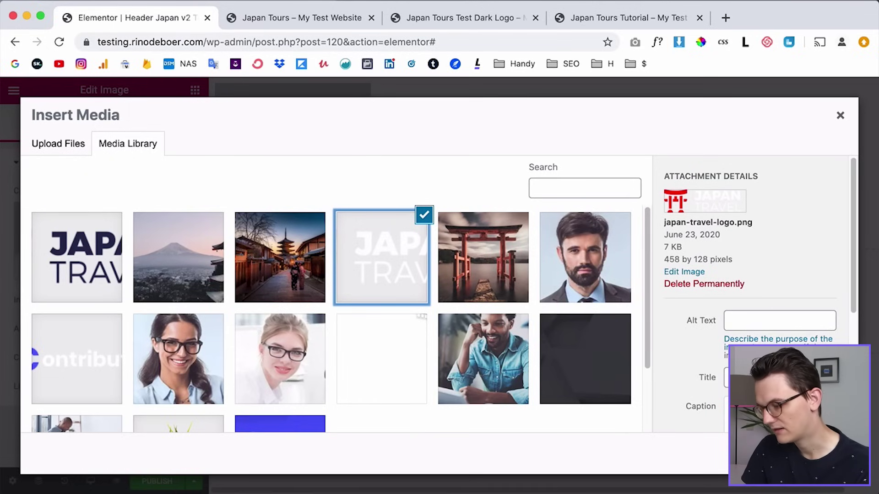
{"action": "left_click", "coordinate": [812, 453]}
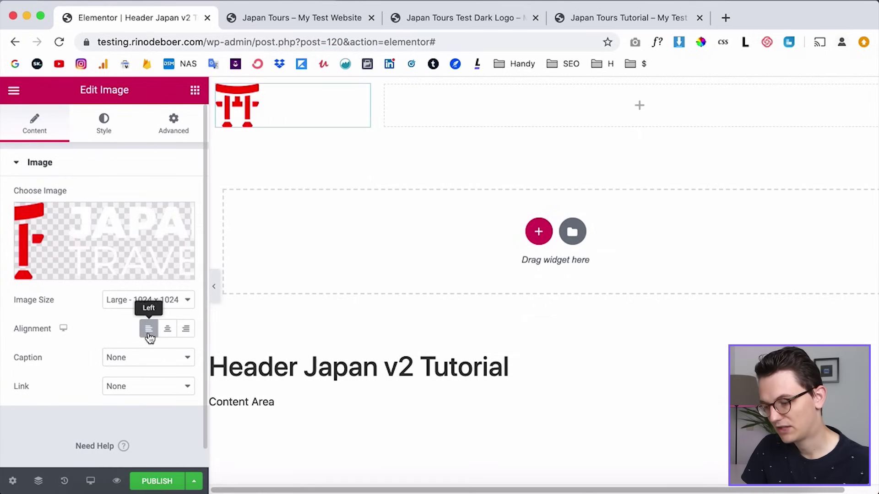
{"action": "left_click", "coordinate": [98, 120]}
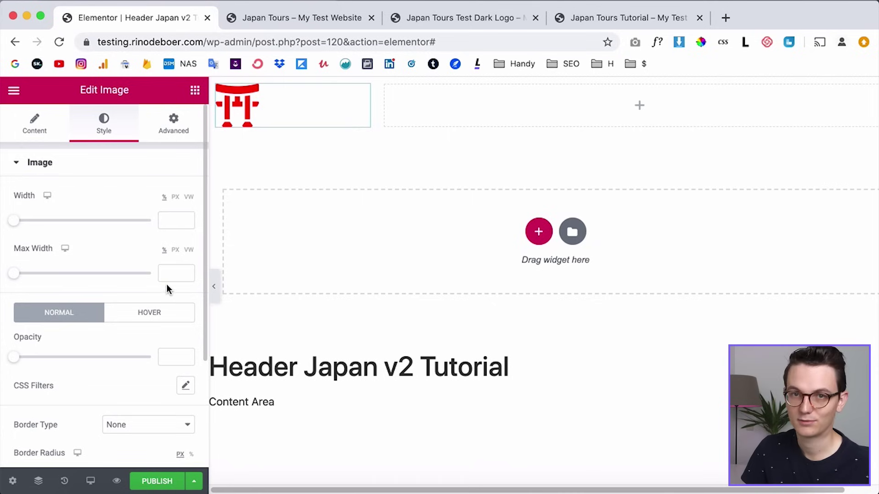
Step: Drop a Nav Menu widget into the header's right column
{"action": "left_click", "coordinate": [195, 90]}
{"action": "scroll", "coordinate": [118, 294], "scroll_direction": "down", "scroll_amount": 1}
{"action": "scroll", "coordinate": [111, 316], "scroll_direction": "up", "scroll_amount": 1}
{"action": "left_click_drag", "start_coordinate": [149, 294], "coordinate": [561, 109]}
Step: Keep the Nav Menu showing Top main and align its items to the right
{"action": "left_click", "coordinate": [160, 197]}
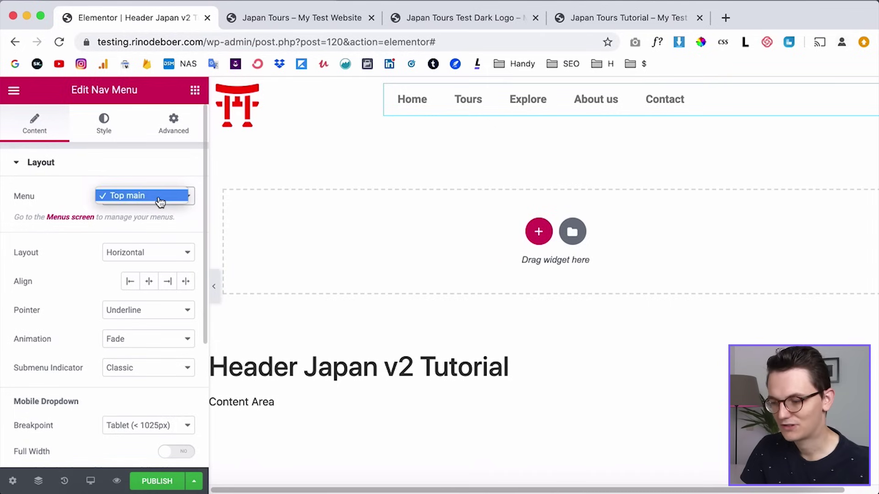
{"action": "left_click", "coordinate": [153, 197]}
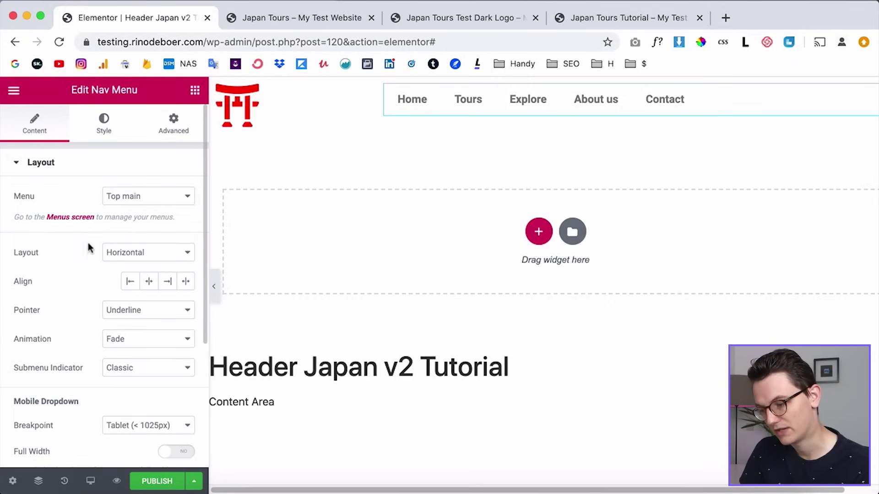
{"action": "left_click", "coordinate": [167, 281]}
{"action": "left_click", "coordinate": [104, 124]}
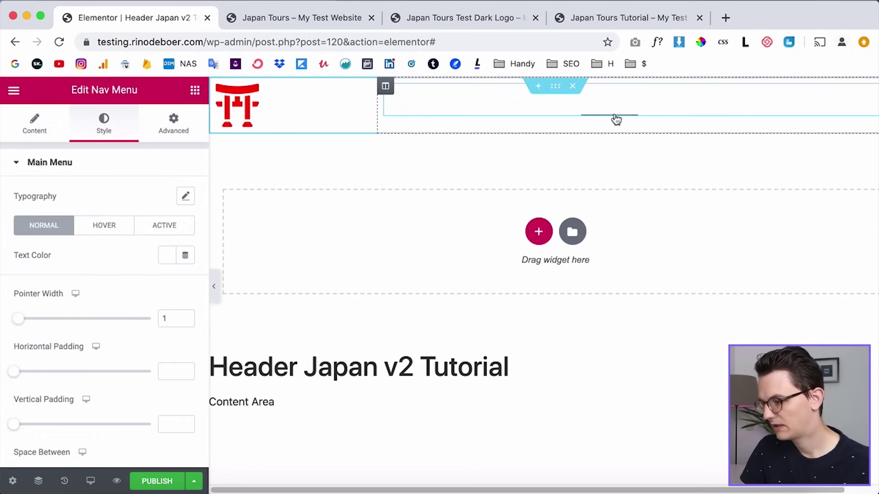
Step: Check the Japan Tours Tutorial preview, then select the menu column's layout settings
{"action": "left_click", "coordinate": [613, 17]}
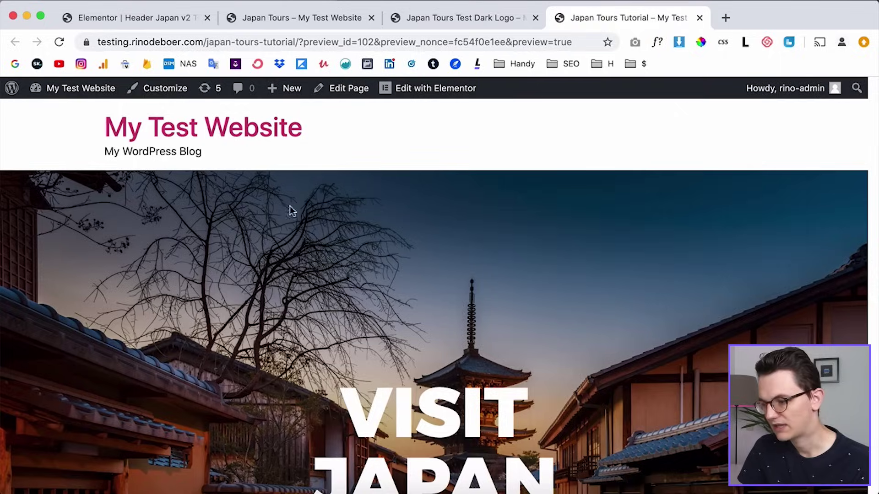
{"action": "left_click", "coordinate": [144, 18]}
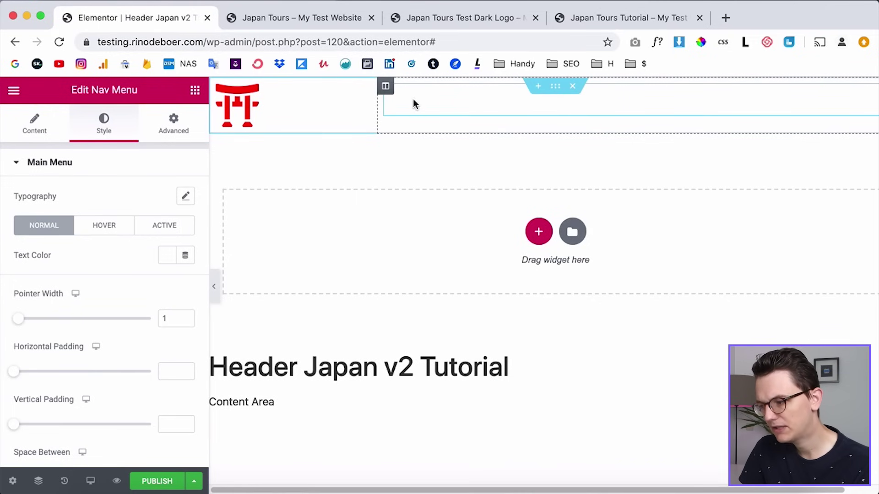
{"action": "left_click", "coordinate": [386, 88]}
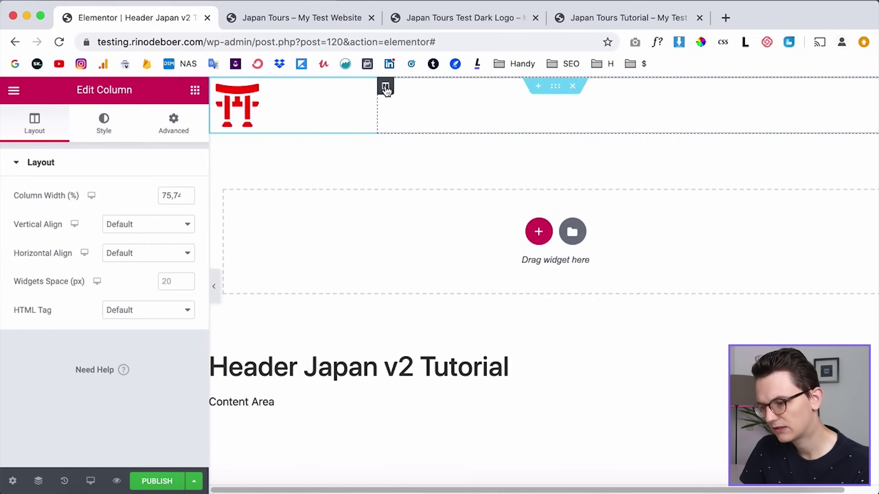
Step: Vertically centre the content of both the menu column and the logo column
{"action": "left_click", "coordinate": [130, 228]}
{"action": "left_click", "coordinate": [136, 247]}
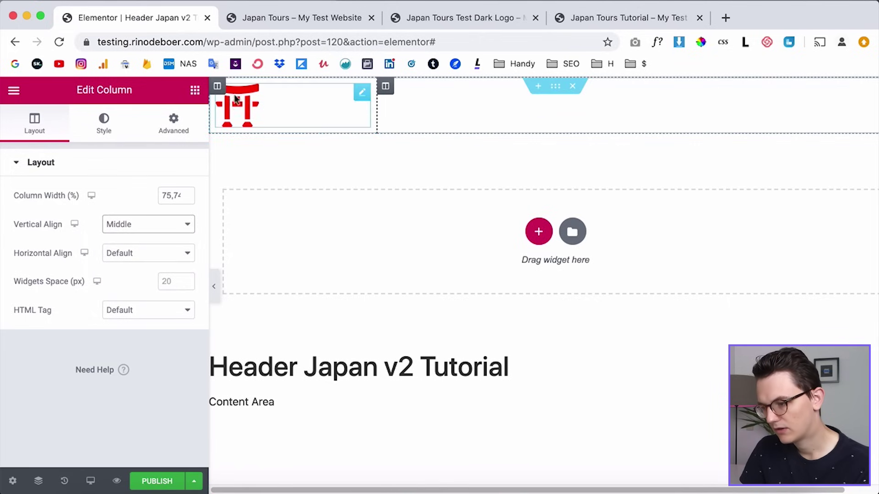
{"action": "left_click", "coordinate": [217, 88]}
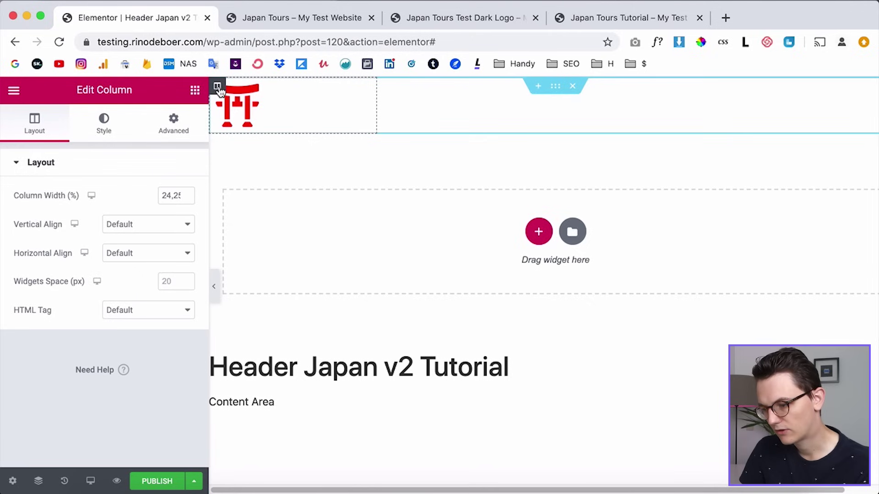
{"action": "left_click", "coordinate": [135, 225]}
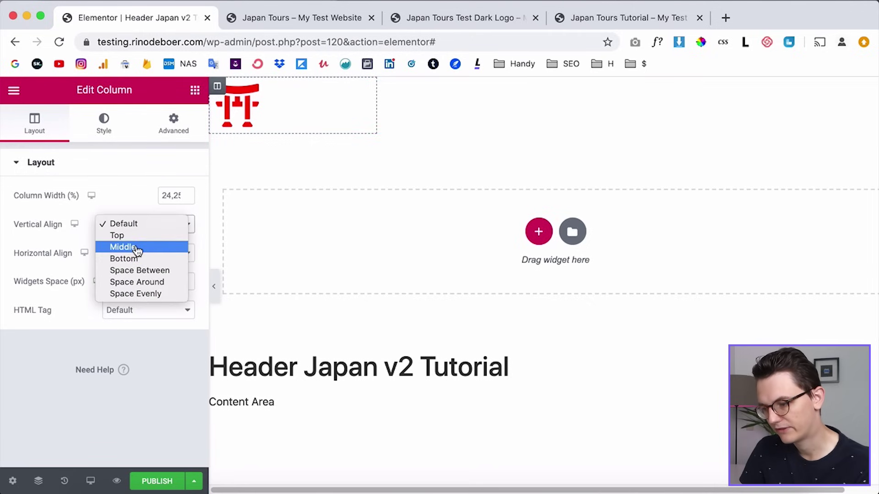
{"action": "left_click", "coordinate": [137, 247]}
Step: Set the second column's padding to 0 on all sides and bring up the Publish settings
{"action": "left_click", "coordinate": [178, 130]}
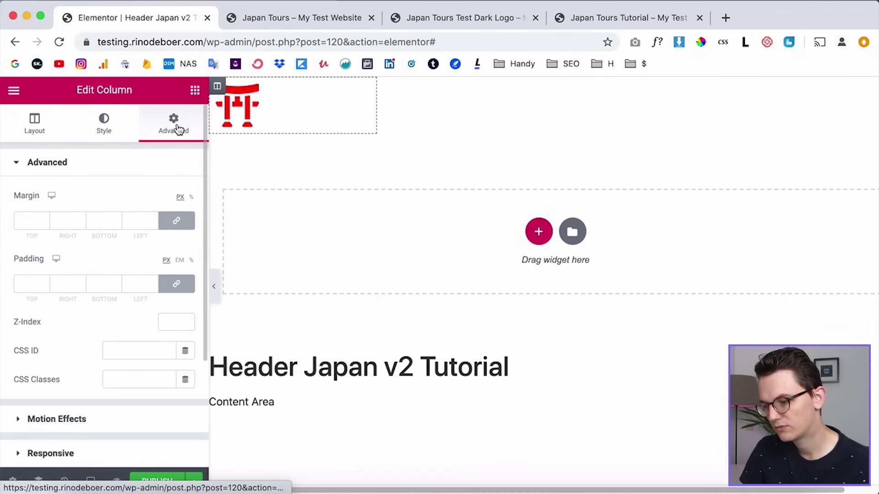
{"action": "left_click", "coordinate": [178, 286]}
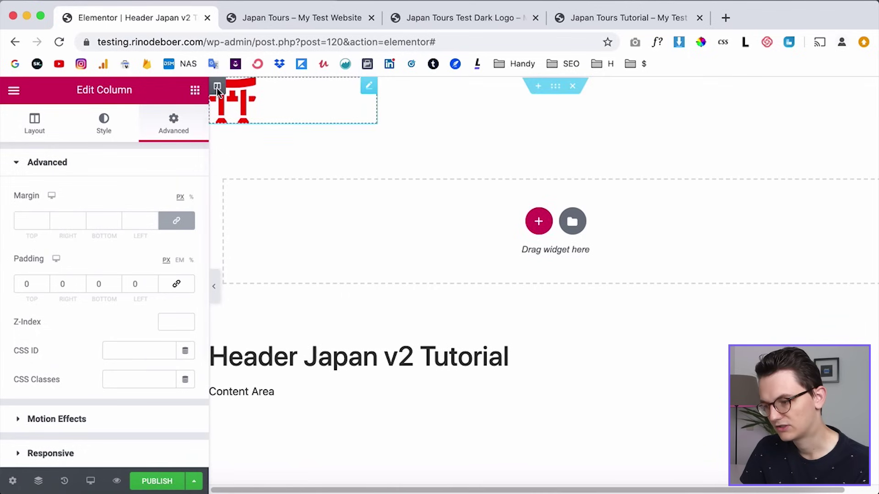
{"action": "left_click", "coordinate": [386, 87]}
{"action": "left_click", "coordinate": [178, 132]}
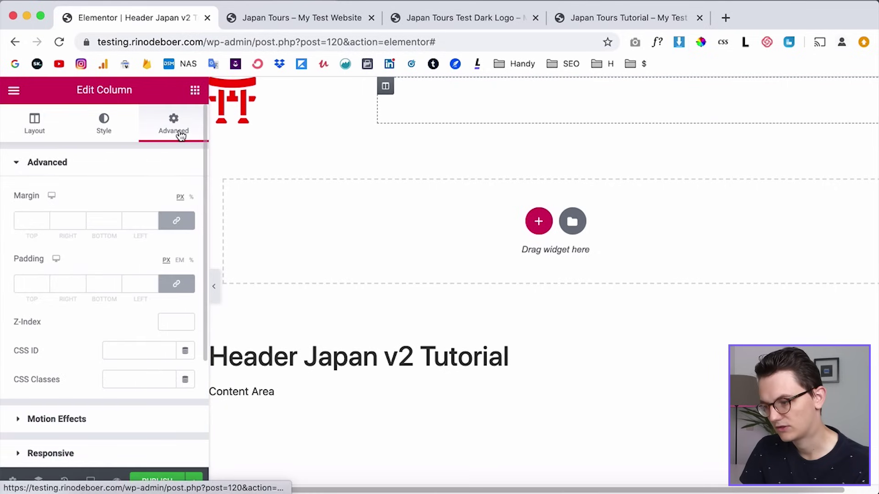
{"action": "left_click", "coordinate": [177, 286]}
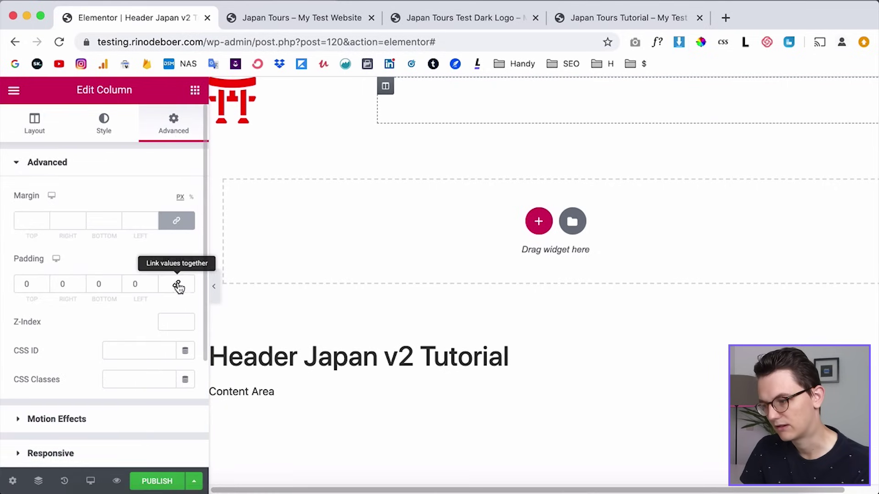
{"action": "left_click", "coordinate": [164, 481]}
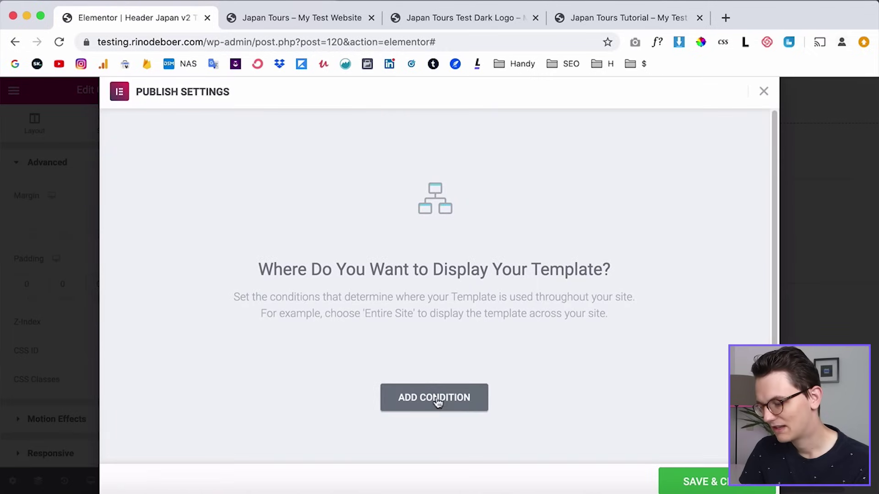
Step: Publish with an Include > Singular > Pages > Japan Tours Tutorial condition and view that page's preview
{"action": "left_click", "coordinate": [442, 403]}
{"action": "left_click", "coordinate": [291, 371]}
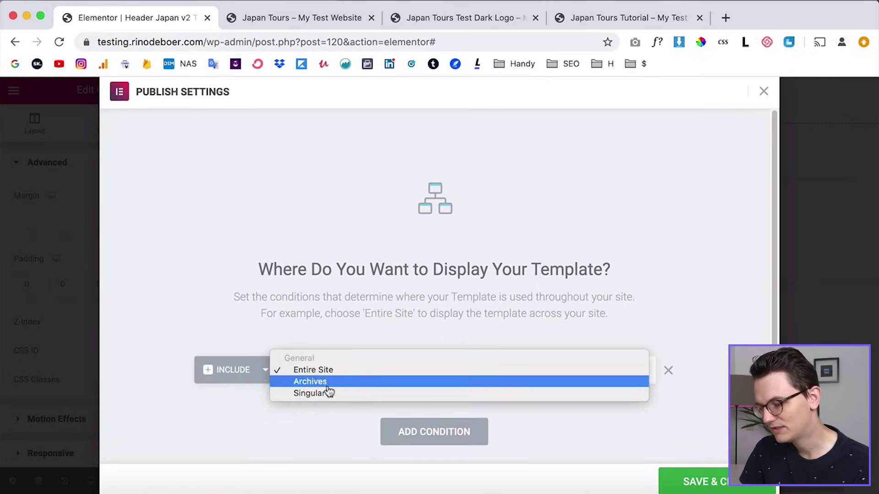
{"action": "left_click", "coordinate": [380, 398]}
{"action": "left_click", "coordinate": [484, 385]}
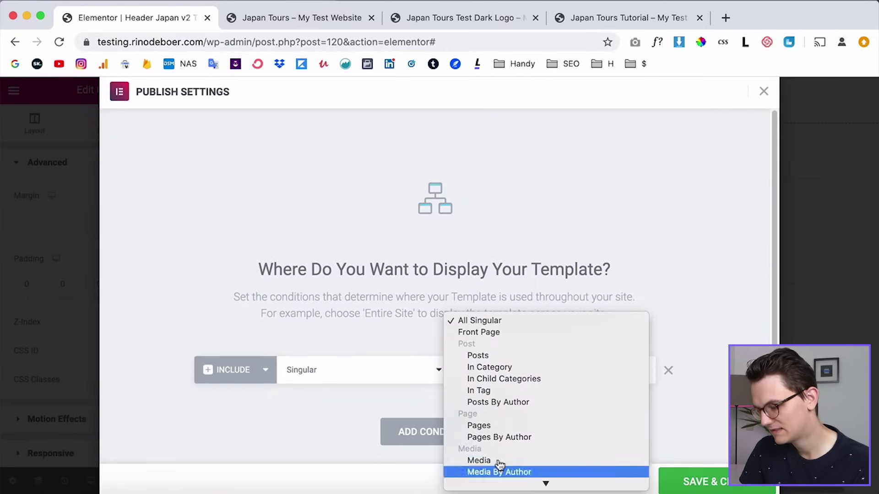
{"action": "left_click", "coordinate": [592, 382]}
{"action": "left_click", "coordinate": [583, 377]}
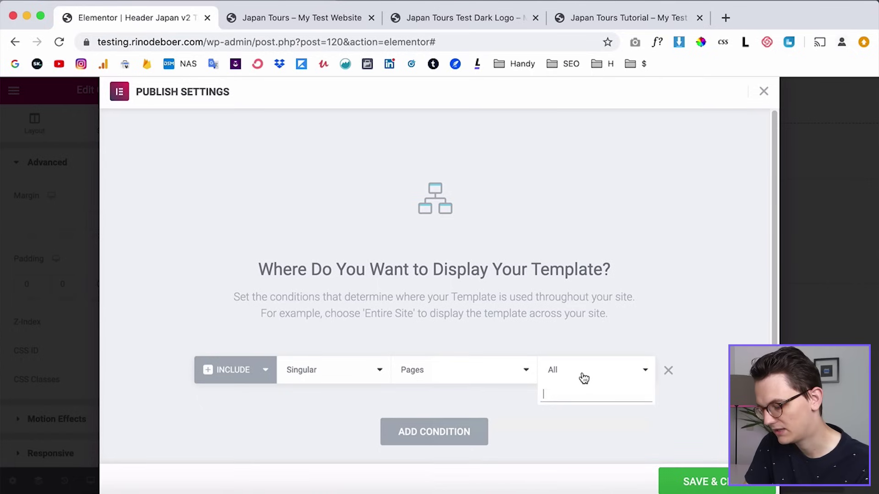
{"action": "type", "text": "japan"}
{"action": "left_click", "coordinate": [581, 441]}
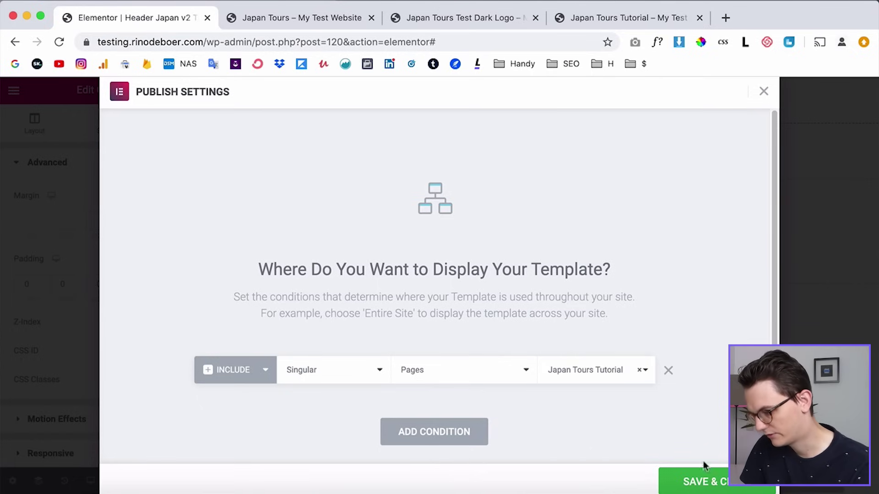
{"action": "left_click", "coordinate": [705, 481]}
{"action": "left_click", "coordinate": [657, 27]}
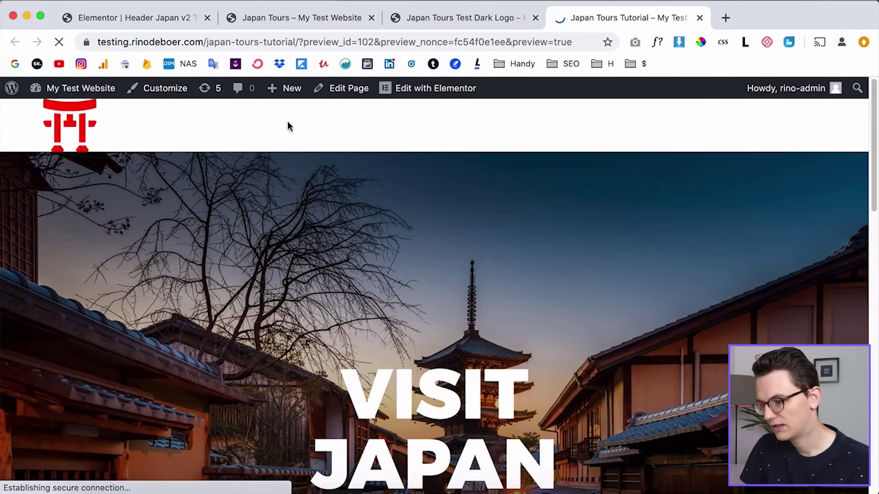
Step: Unlink the header section's margin and set its bottom margin to -90
{"action": "left_click", "coordinate": [151, 20]}
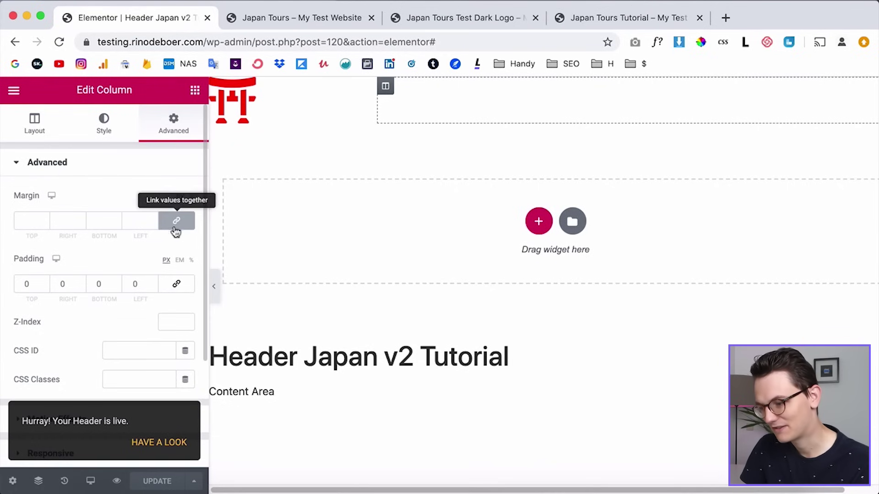
{"action": "mouse_move", "coordinate": [506, 115]}
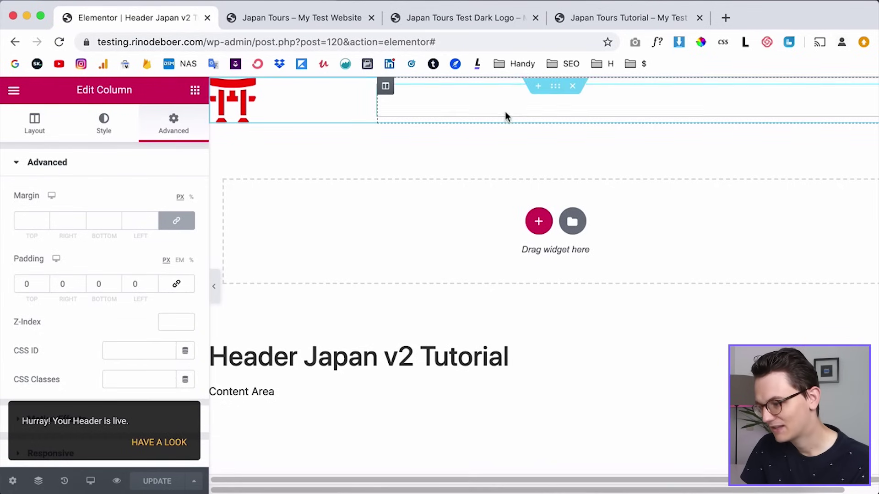
{"action": "left_click", "coordinate": [555, 89]}
{"action": "left_click", "coordinate": [164, 131]}
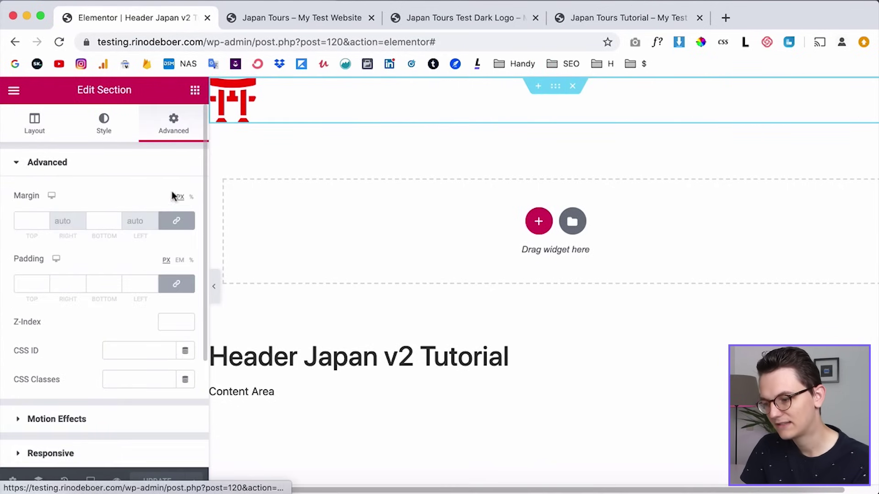
{"action": "left_click", "coordinate": [176, 220]}
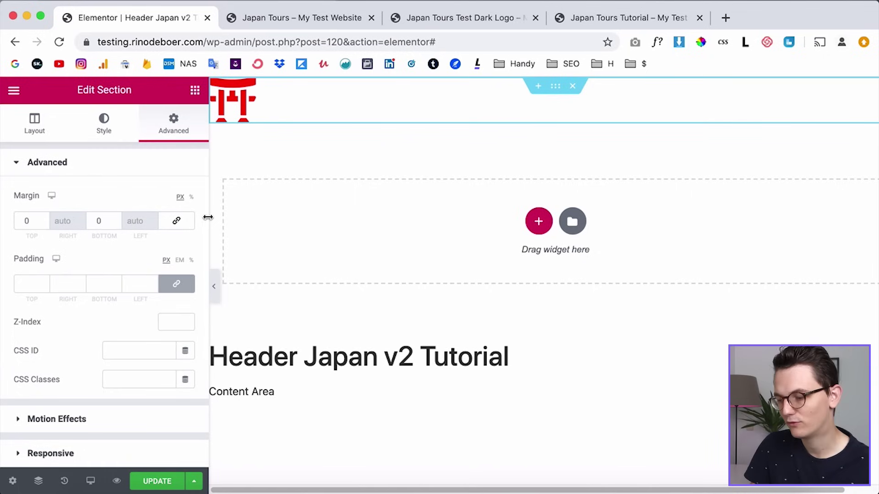
{"action": "left_click", "coordinate": [93, 221]}
{"action": "type", "text": "-9"}
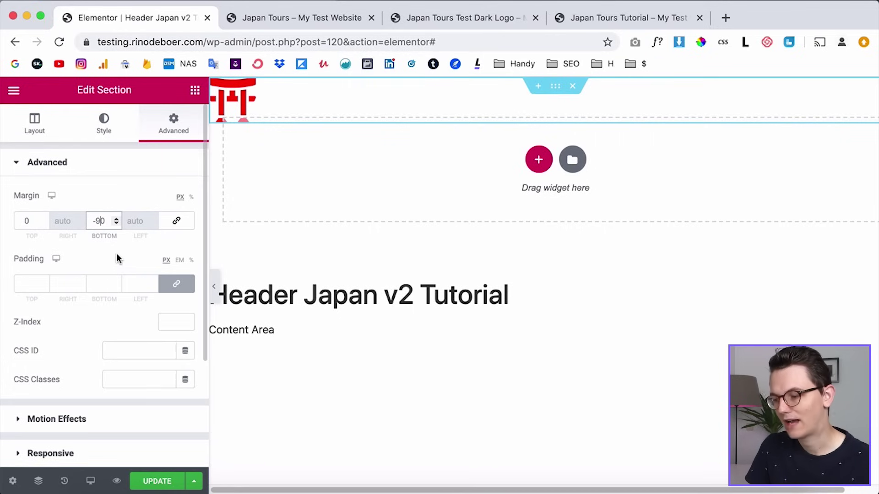
Step: Give the section a 90 px minimum height, update the template, and view the preview
{"action": "left_click", "coordinate": [41, 129]}
{"action": "scroll", "coordinate": [69, 386], "scroll_direction": "down", "scroll_amount": 1}
{"action": "left_click", "coordinate": [147, 316]}
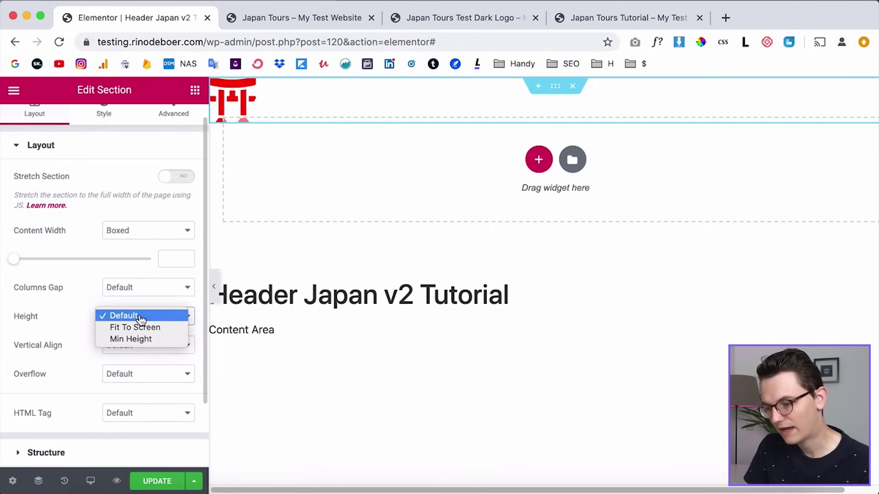
{"action": "left_click", "coordinate": [146, 343]}
{"action": "left_click_drag", "start_coordinate": [176, 369], "coordinate": [156, 370]}
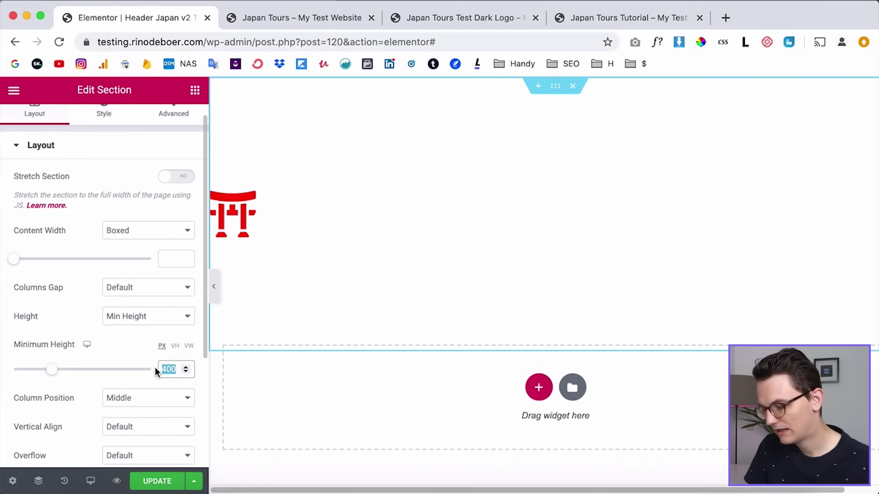
{"action": "type", "text": "90"}
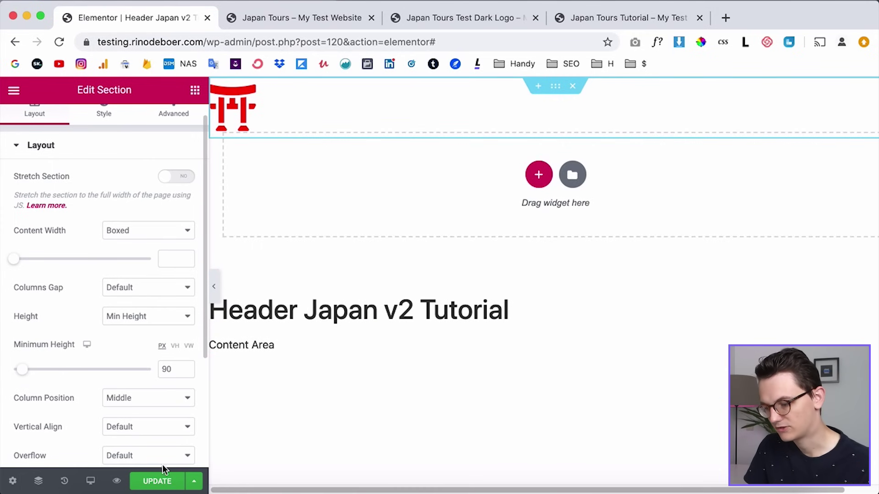
{"action": "left_click", "coordinate": [157, 480]}
{"action": "left_click", "coordinate": [595, 18]}
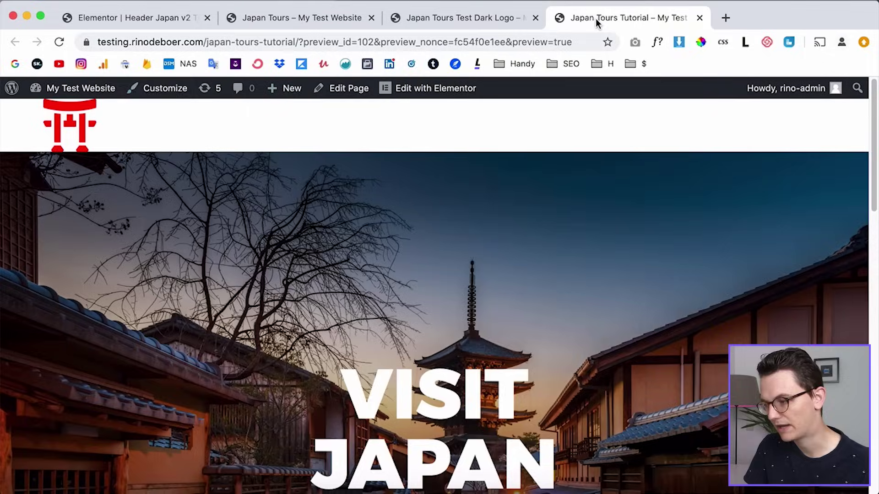
Step: Set the header section's Z-Index to 2, update, and check the logo overlays the hero image
{"action": "key", "text": "super+r"}
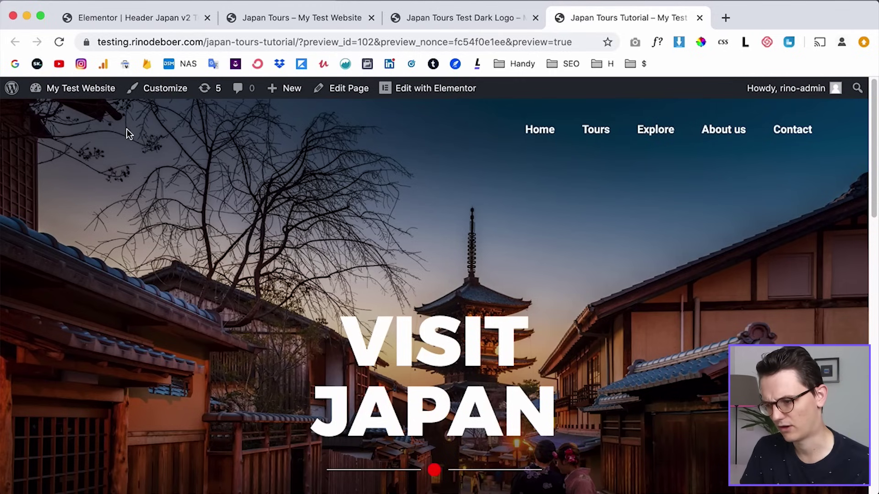
{"action": "left_click", "coordinate": [128, 18]}
{"action": "scroll", "coordinate": [192, 206], "scroll_direction": "up", "scroll_amount": 1}
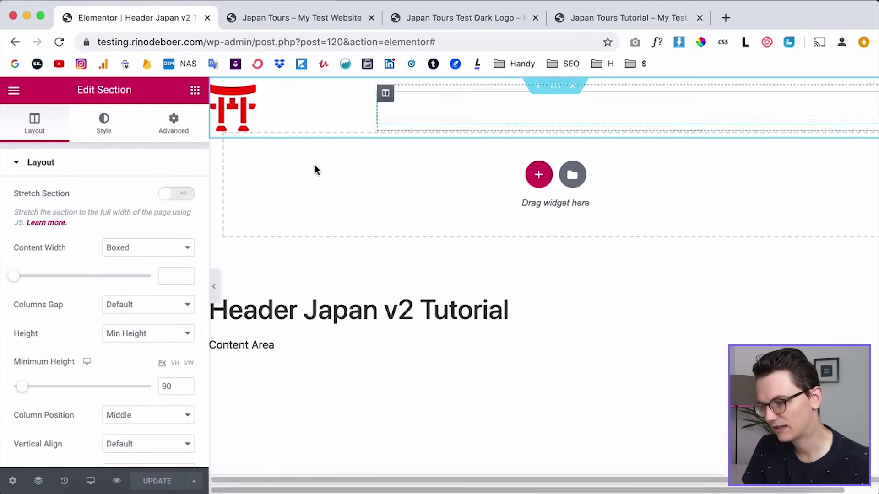
{"action": "left_click", "coordinate": [166, 132]}
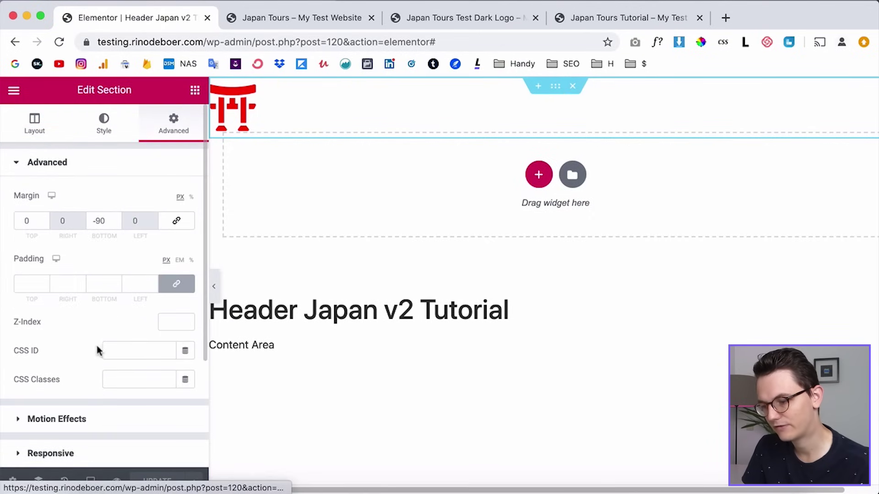
{"action": "type", "text": "2"}
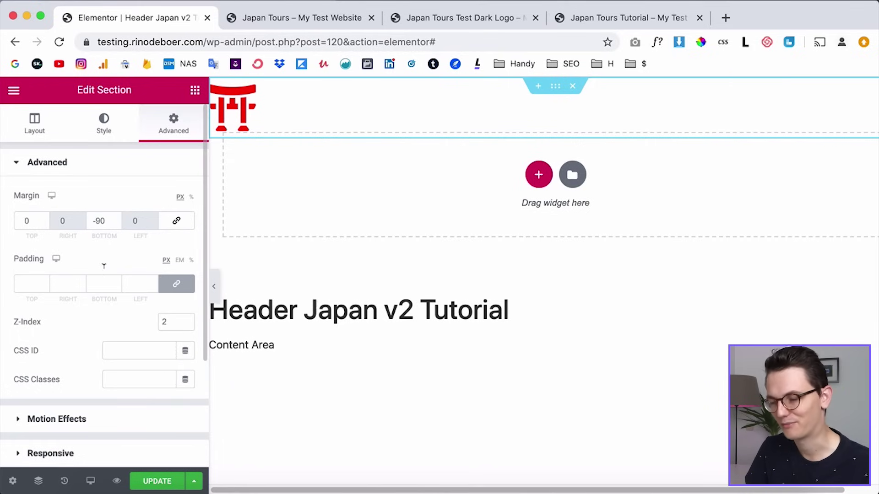
{"action": "left_click", "coordinate": [155, 481]}
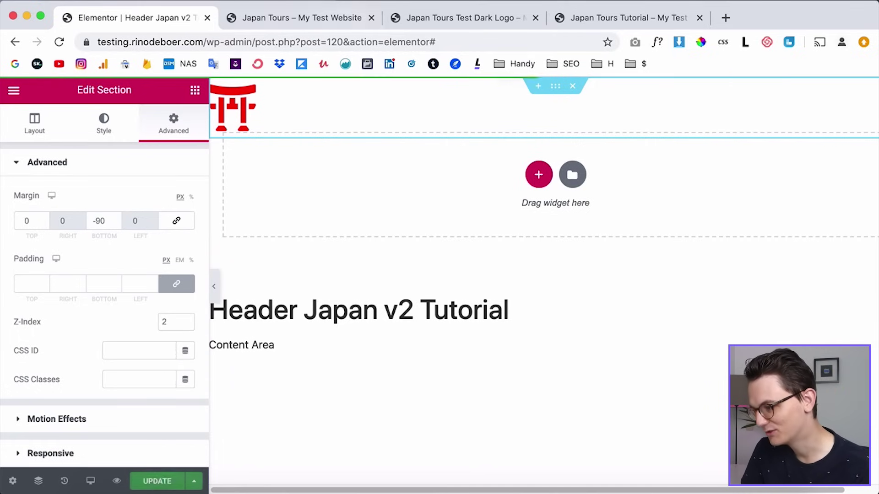
{"action": "left_click", "coordinate": [636, 19]}
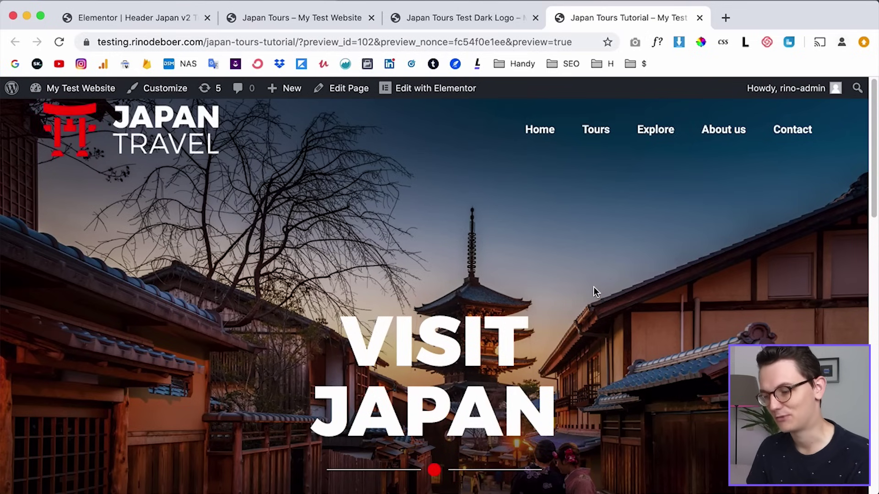
Step: In Motion Effects, make the header section sticky to the top and update the template
{"action": "left_click", "coordinate": [114, 20]}
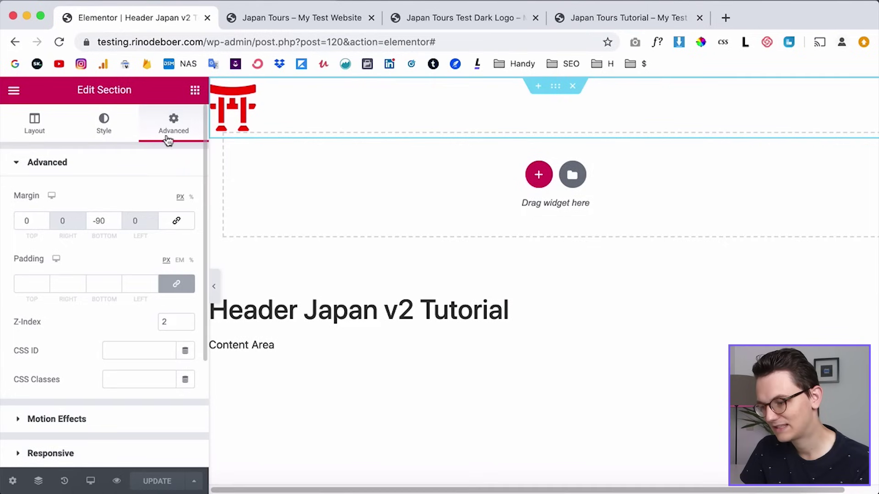
{"action": "scroll", "coordinate": [120, 327], "scroll_direction": "down", "scroll_amount": 3}
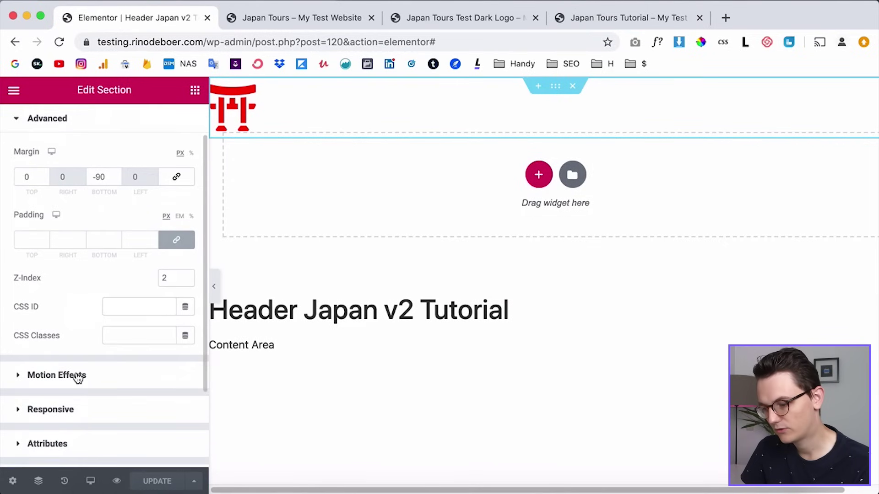
{"action": "left_click", "coordinate": [77, 375]}
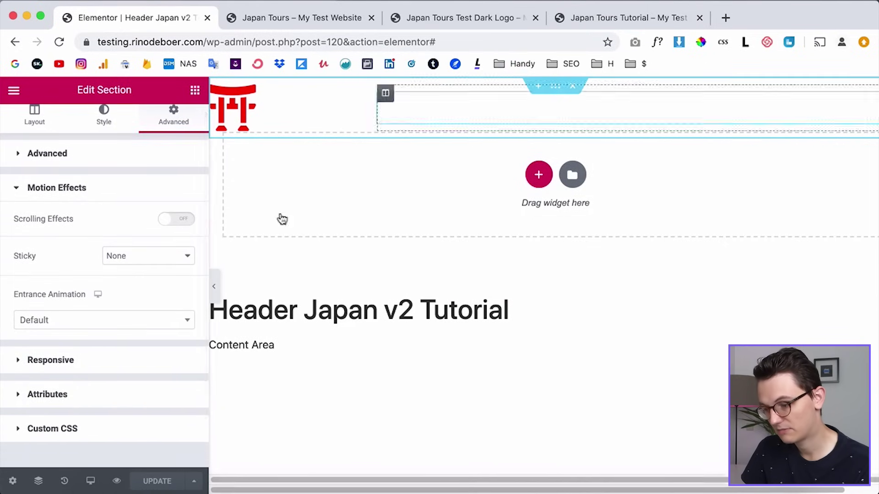
{"action": "left_click", "coordinate": [127, 257]}
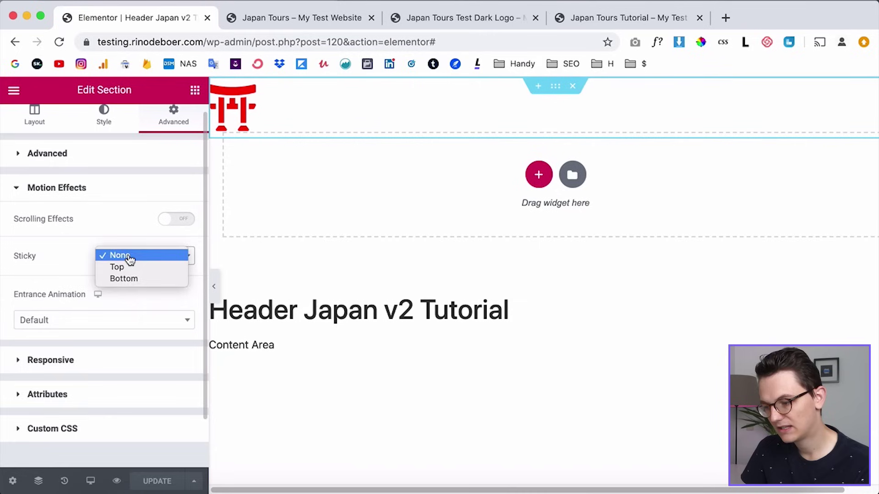
{"action": "left_click", "coordinate": [112, 267]}
{"action": "scroll", "coordinate": [76, 268], "scroll_direction": "down", "scroll_amount": 2}
{"action": "left_click", "coordinate": [157, 481]}
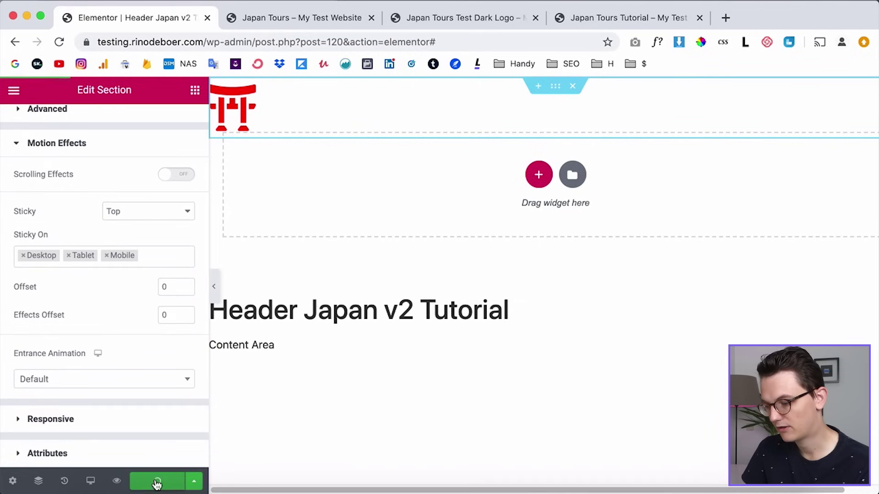
Step: Reload and scroll the preview to test the sticky header, then return to the editor
{"action": "left_click", "coordinate": [625, 17]}
{"action": "key", "text": "super+r"}
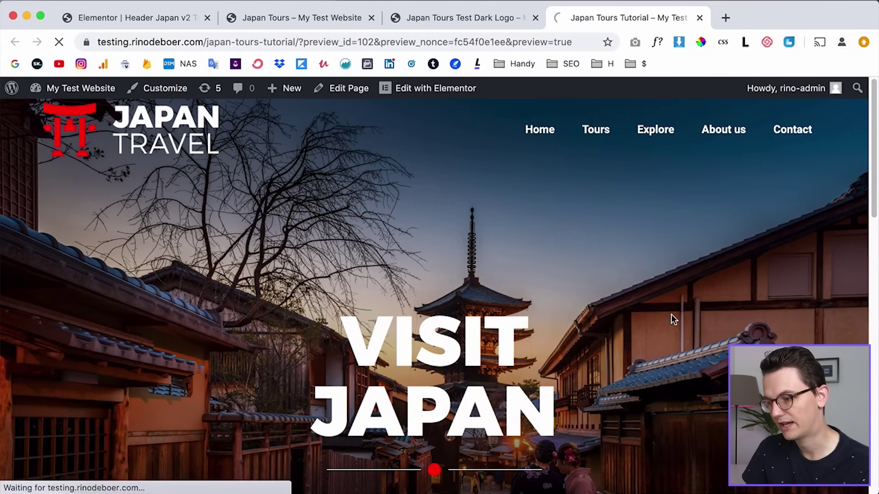
{"action": "scroll", "coordinate": [710, 285], "scroll_direction": "down", "scroll_amount": 2}
{"action": "scroll", "coordinate": [711, 286], "scroll_direction": "up", "scroll_amount": 1}
{"action": "scroll", "coordinate": [710, 286], "scroll_direction": "down", "scroll_amount": 4}
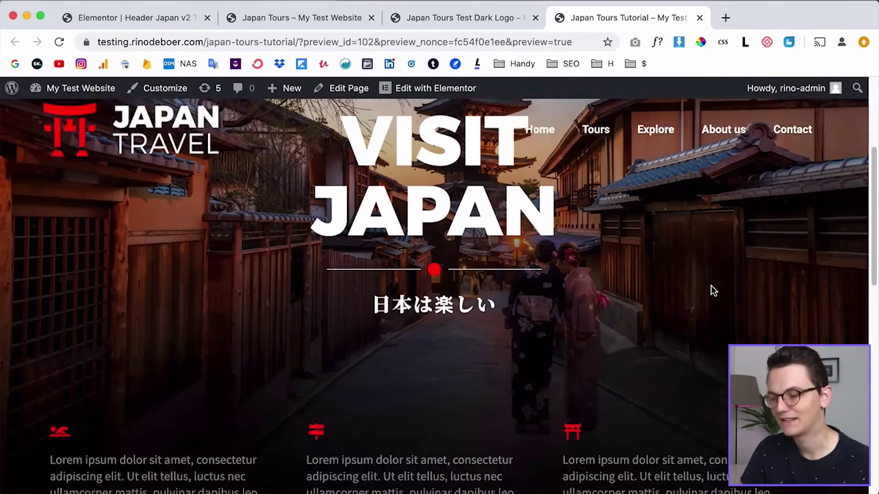
{"action": "scroll", "coordinate": [711, 286], "scroll_direction": "up", "scroll_amount": 4}
{"action": "scroll", "coordinate": [711, 286], "scroll_direction": "down", "scroll_amount": 3}
{"action": "key", "text": "super+1"}
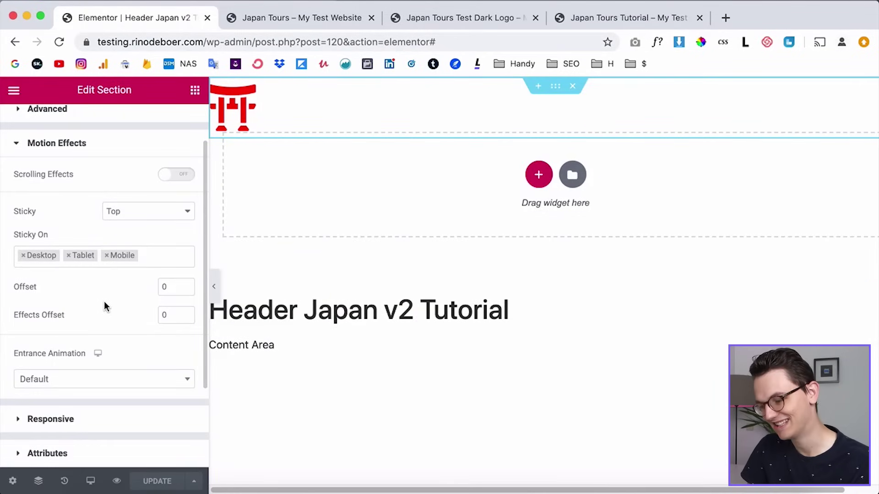
Step: Expand the section's empty Custom CSS field and bring up the prepared sticky-header CSS notes
{"action": "scroll", "coordinate": [116, 302], "scroll_direction": "down", "scroll_amount": 3}
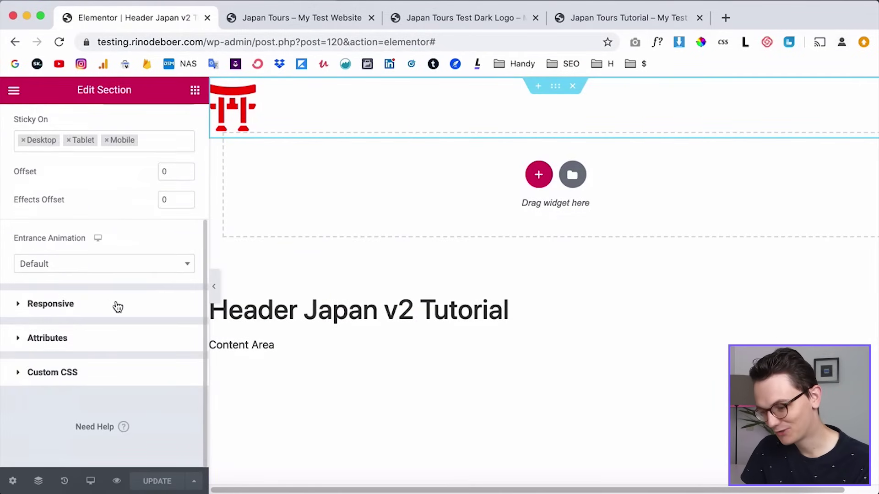
{"action": "left_click", "coordinate": [89, 376]}
{"action": "scroll", "coordinate": [54, 367], "scroll_direction": "down", "scroll_amount": 3}
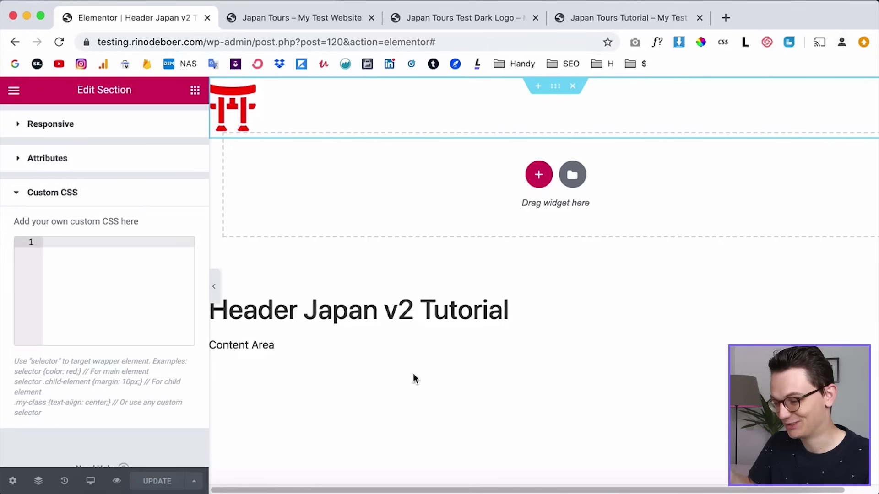
{"action": "left_click", "coordinate": [392, 485]}
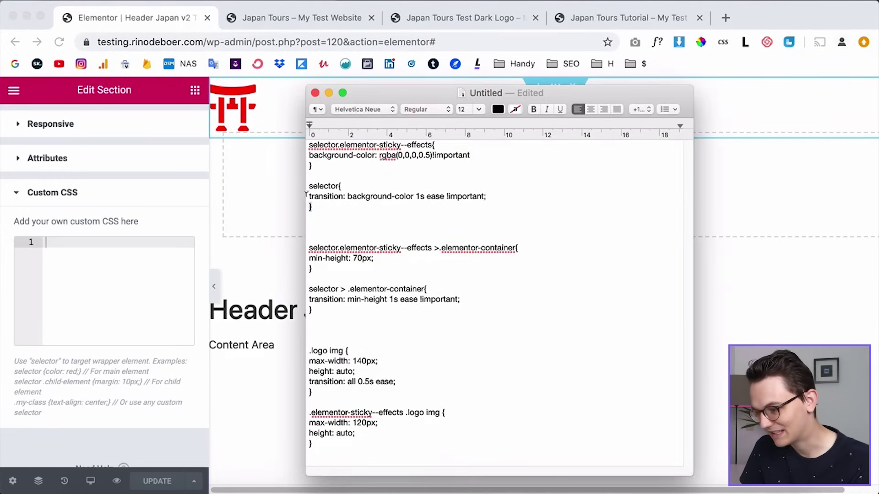
Step: Copy the background-colour and transition rules from the TextEdit note for the Custom CSS box
{"action": "left_click_drag", "start_coordinate": [308, 202], "coordinate": [295, 142]}
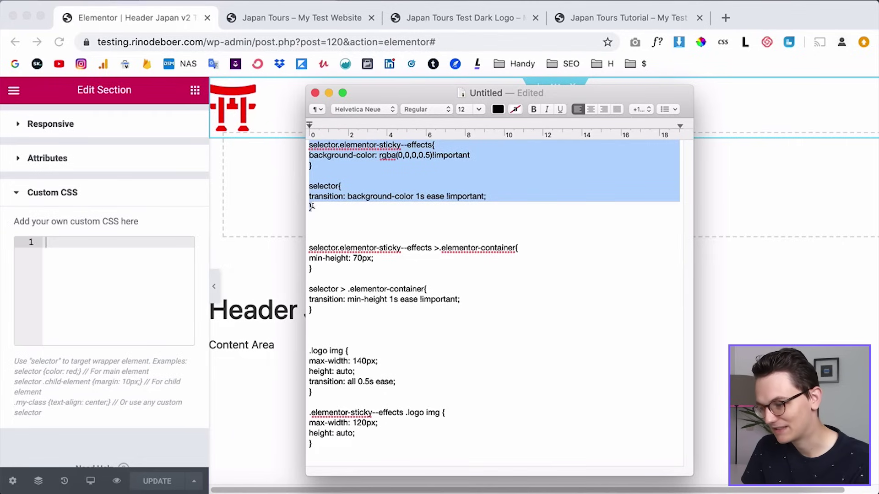
{"action": "left_click", "coordinate": [72, 257]}
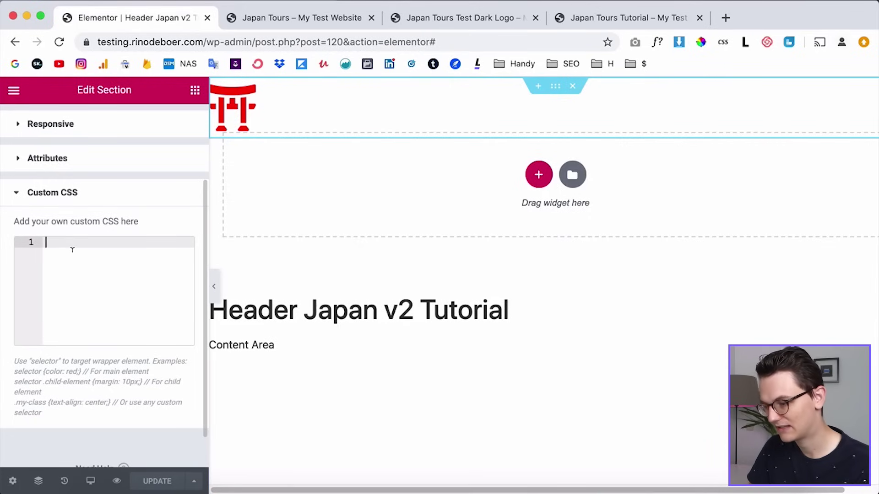
Step: Paste the sticky rgba(0,0,0,0.5) background and 1s ease transition rules, save, and show the preview
{"action": "type", "text": "selector.elementor-sticky--effects{ background-color: rgba(0,0,0,0.5)!important }  selector{ transition: background-color 1s ease !important; }"}
{"action": "scroll", "coordinate": [110, 305], "scroll_direction": "up", "scroll_amount": 1}
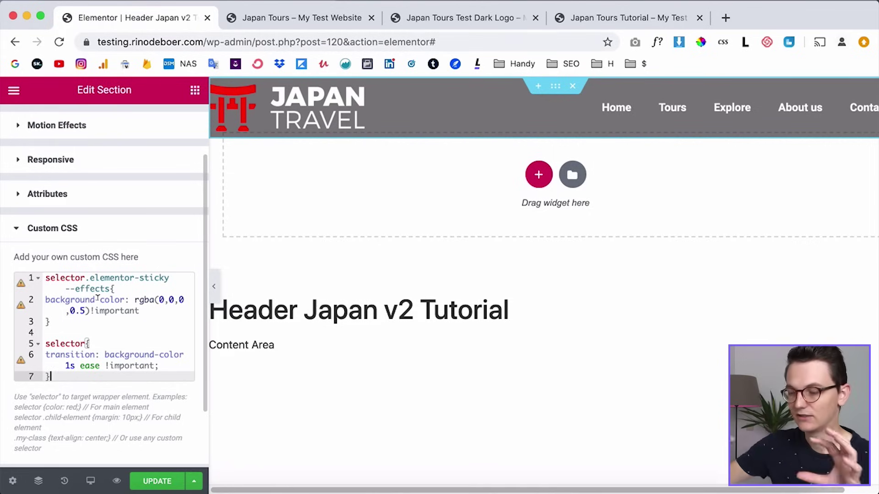
{"action": "scroll", "coordinate": [99, 351], "scroll_direction": "down", "scroll_amount": 1}
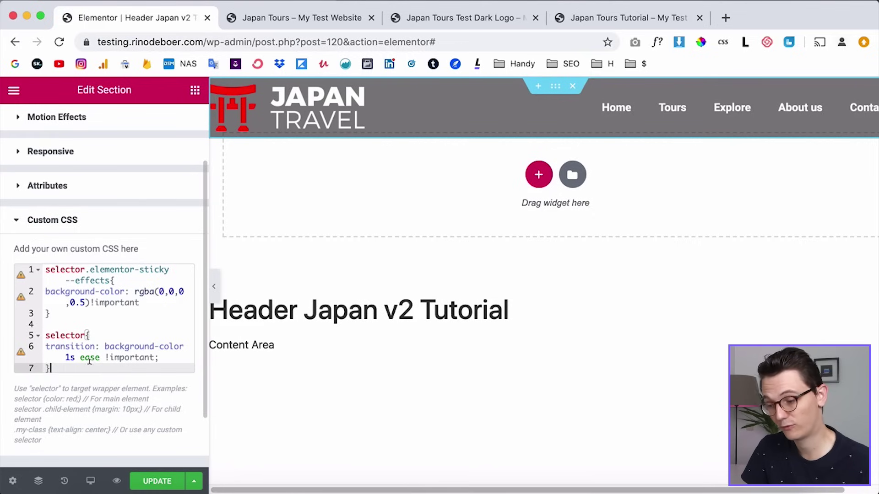
{"action": "left_click", "coordinate": [156, 481]}
{"action": "left_click", "coordinate": [620, 18]}
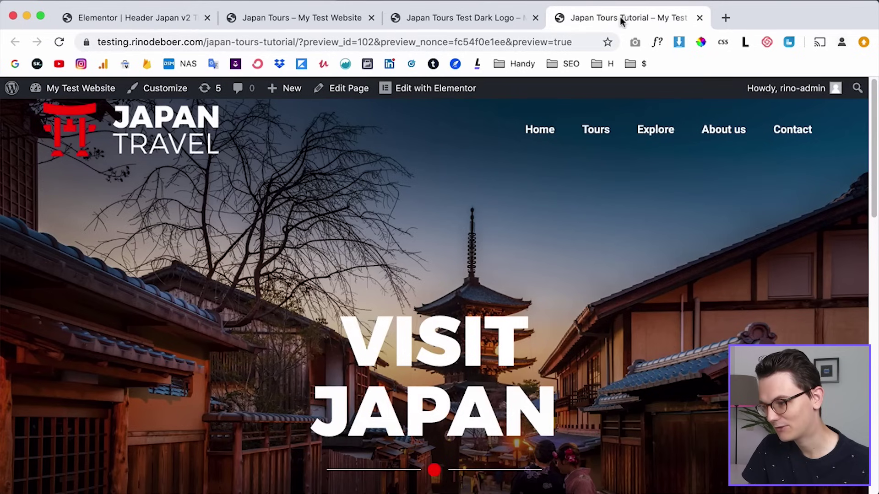
Step: Reload the preview, then set the sticky Motion Effects Effects Offset to 100
{"action": "left_click", "coordinate": [60, 41]}
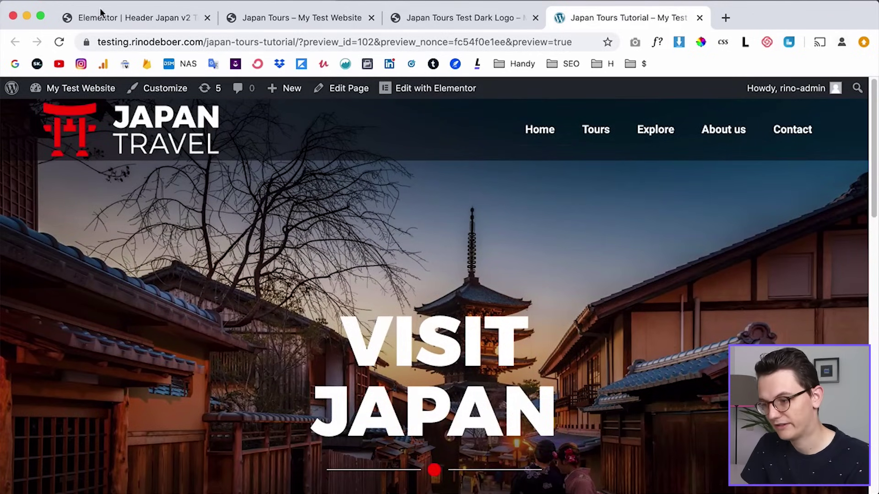
{"action": "left_click", "coordinate": [125, 19]}
{"action": "scroll", "coordinate": [127, 312], "scroll_direction": "up", "scroll_amount": 3}
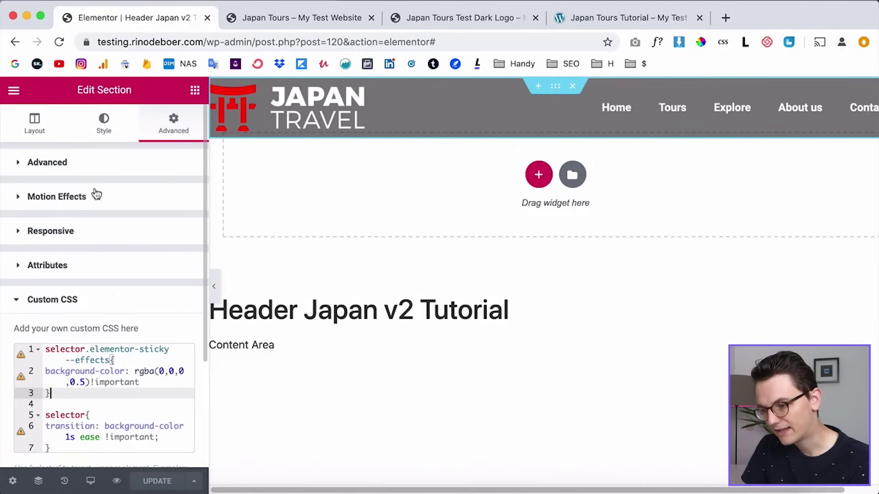
{"action": "left_click", "coordinate": [92, 163]}
{"action": "scroll", "coordinate": [78, 256], "scroll_direction": "down", "scroll_amount": 1}
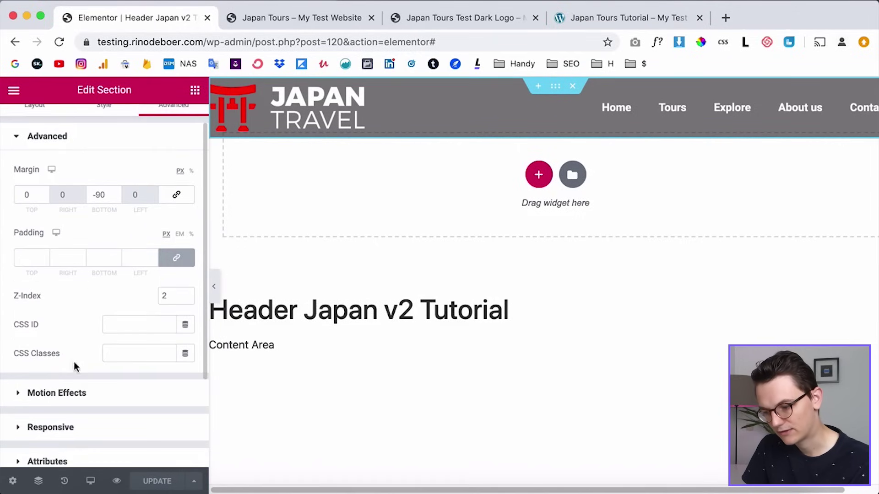
{"action": "left_click", "coordinate": [75, 397]}
{"action": "scroll", "coordinate": [111, 303], "scroll_direction": "down", "scroll_amount": 2}
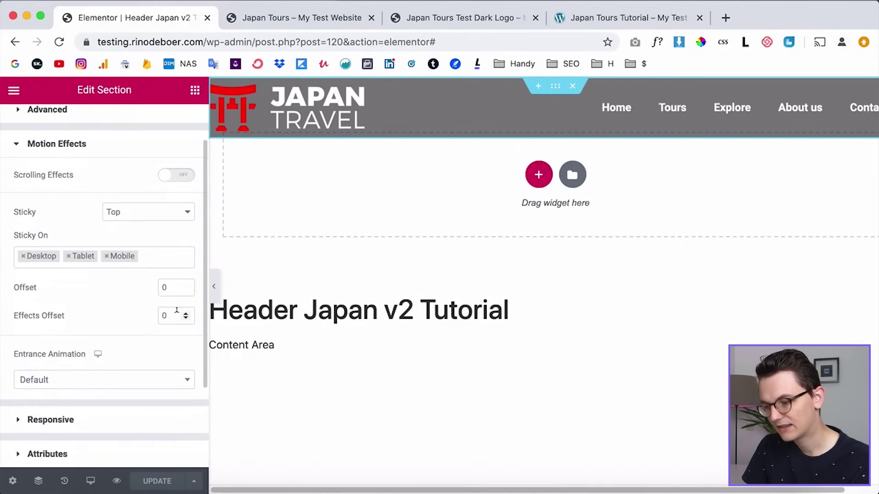
{"action": "left_click", "coordinate": [174, 312]}
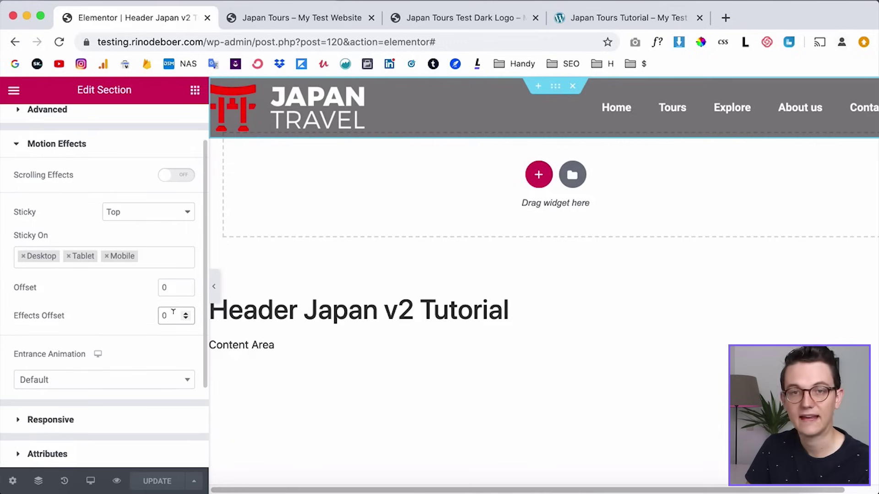
{"action": "key", "text": "BackSpace"}
{"action": "type", "text": "1000"}
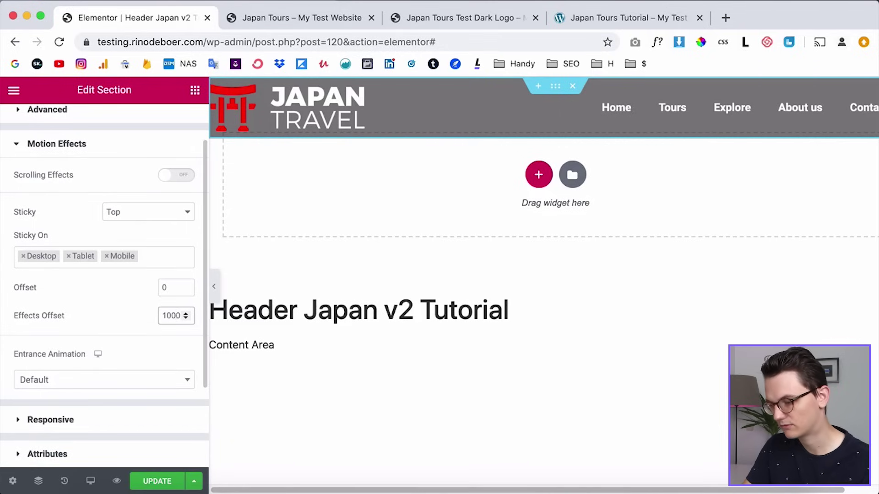
{"action": "key", "text": "BackSpace"}
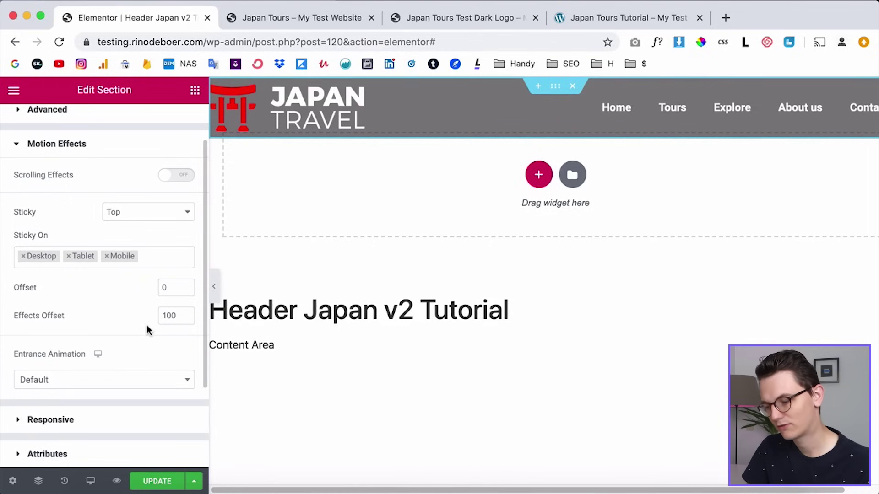
Step: Save the Effects Offset of 100 and reload the site preview
{"action": "left_click", "coordinate": [157, 481]}
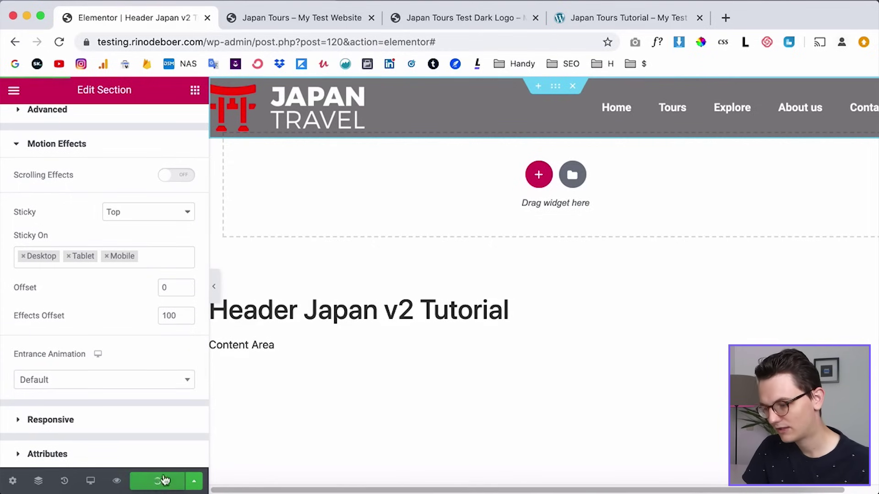
{"action": "left_click", "coordinate": [603, 21]}
{"action": "key", "text": "super+r"}
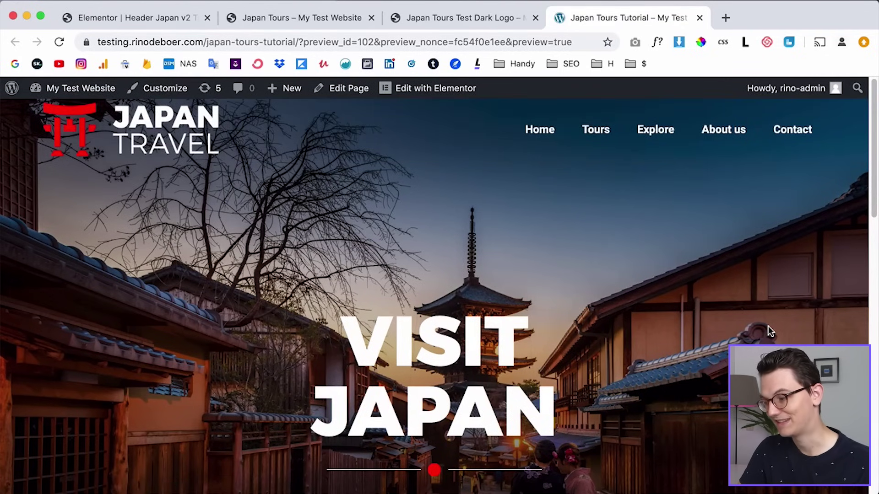
Step: Scroll the preview up and down to test the sticky header, then return to the editor
{"action": "scroll", "coordinate": [768, 326], "scroll_direction": "down", "scroll_amount": 5}
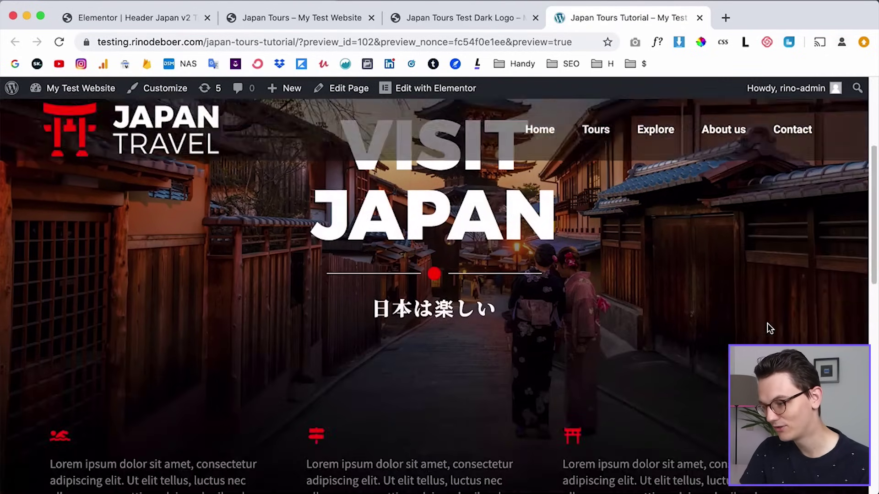
{"action": "scroll", "coordinate": [767, 323], "scroll_direction": "up", "scroll_amount": 5}
{"action": "scroll", "coordinate": [766, 323], "scroll_direction": "down", "scroll_amount": 5}
{"action": "scroll", "coordinate": [767, 323], "scroll_direction": "up", "scroll_amount": 5}
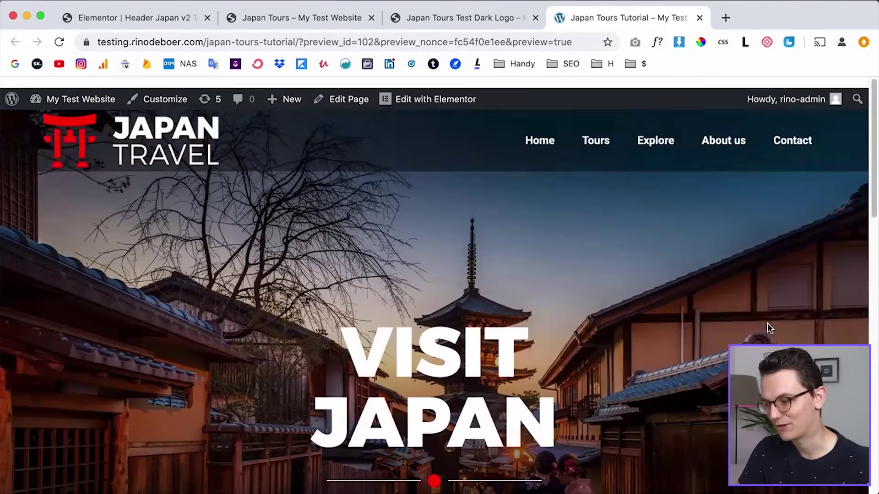
{"action": "scroll", "coordinate": [767, 323], "scroll_direction": "down", "scroll_amount": 5}
{"action": "scroll", "coordinate": [767, 323], "scroll_direction": "up", "scroll_amount": 5}
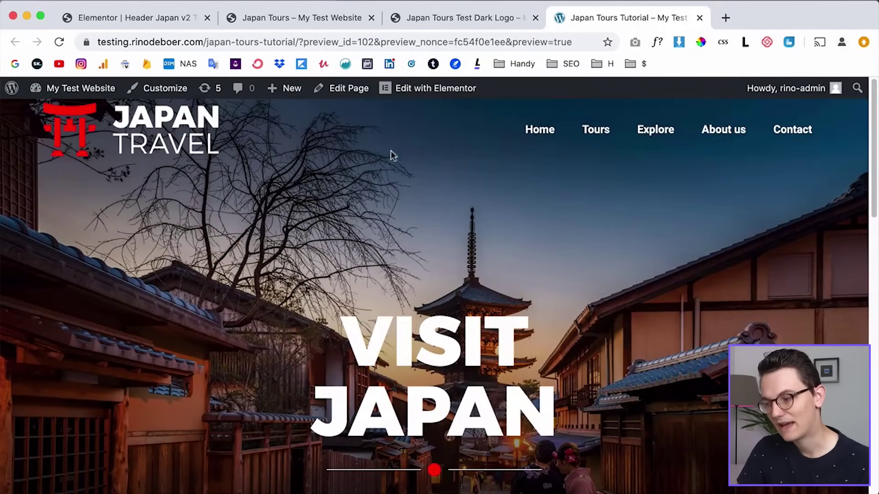
{"action": "scroll", "coordinate": [553, 251], "scroll_direction": "down", "scroll_amount": 5}
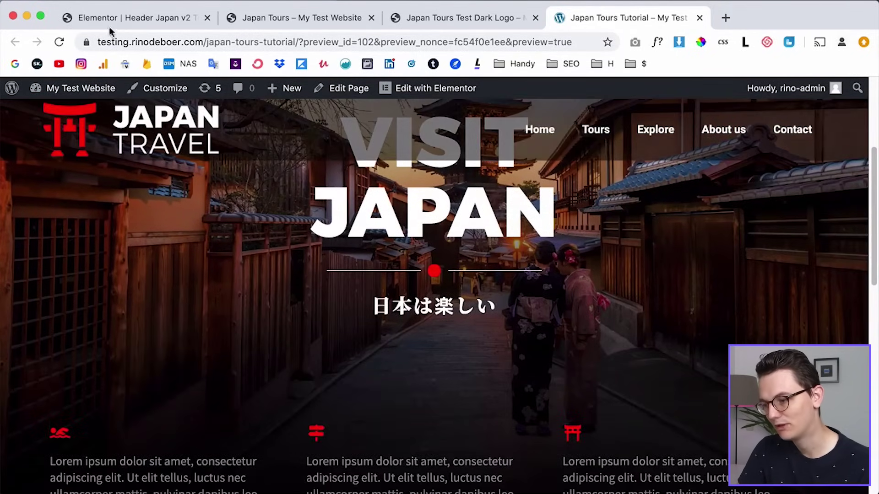
{"action": "left_click", "coordinate": [128, 23]}
{"action": "scroll", "coordinate": [136, 360], "scroll_direction": "down", "scroll_amount": 3}
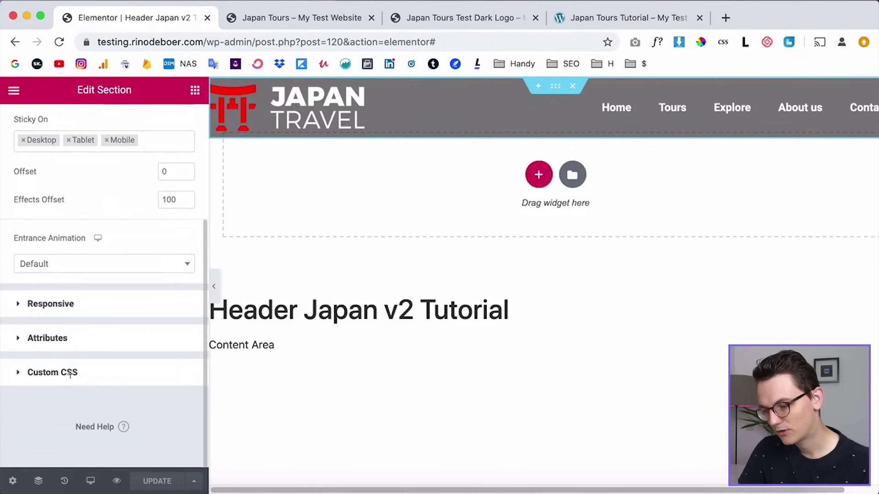
Step: Change the sticky background alpha from 0.5 to 0.7, save, and reload the preview
{"action": "left_click", "coordinate": [70, 380]}
{"action": "left_click", "coordinate": [85, 368]}
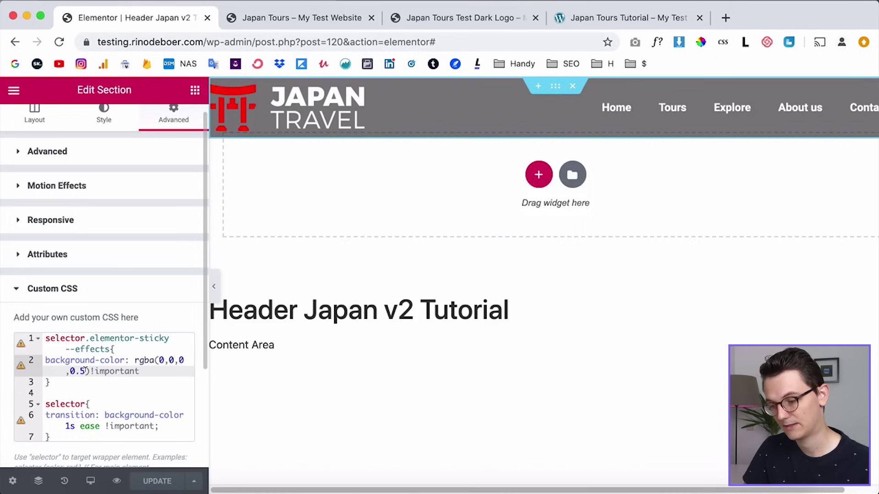
{"action": "key", "text": "BackSpace"}
{"action": "type", "text": "7"}
{"action": "left_click", "coordinate": [156, 481]}
{"action": "left_click", "coordinate": [595, 18]}
{"action": "key", "text": "super+r"}
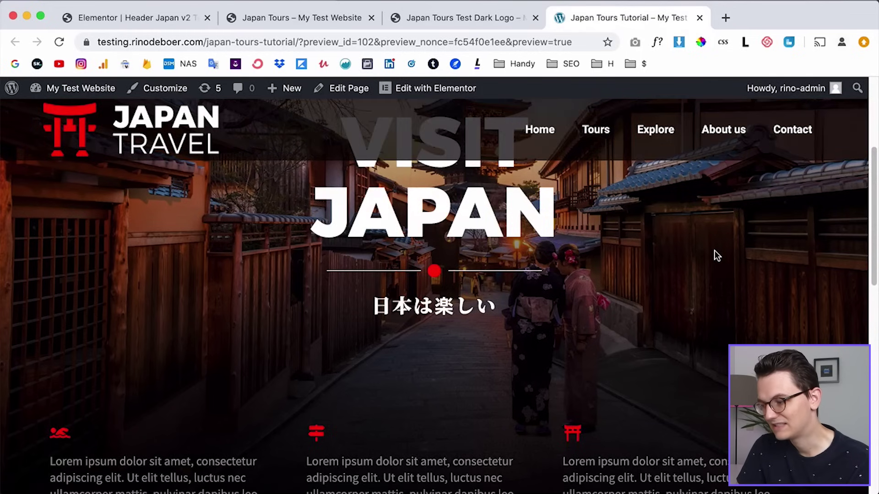
Step: Scroll the preview to check the darker sticky header, then show the Japan Tours Test Dark Logo page
{"action": "scroll", "coordinate": [715, 250], "scroll_direction": "down", "scroll_amount": 2}
{"action": "scroll", "coordinate": [715, 251], "scroll_direction": "up", "scroll_amount": 5}
{"action": "scroll", "coordinate": [715, 251], "scroll_direction": "down", "scroll_amount": 3}
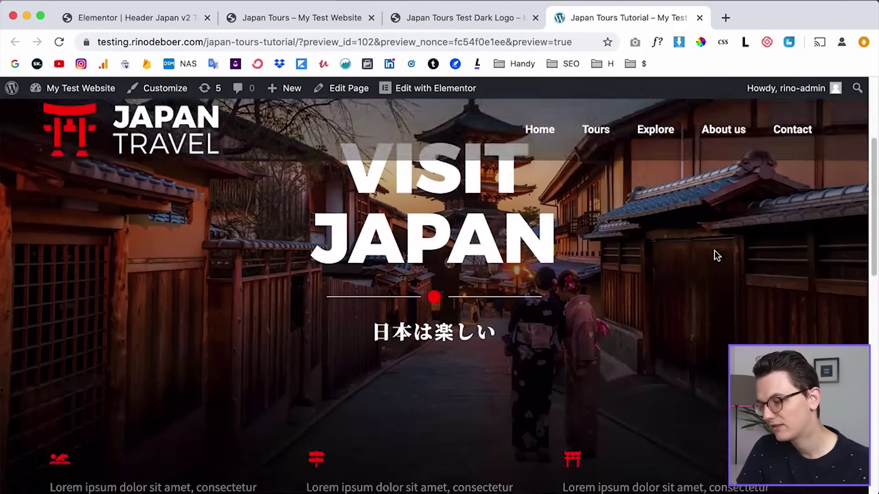
{"action": "scroll", "coordinate": [715, 255], "scroll_direction": "down", "scroll_amount": 1}
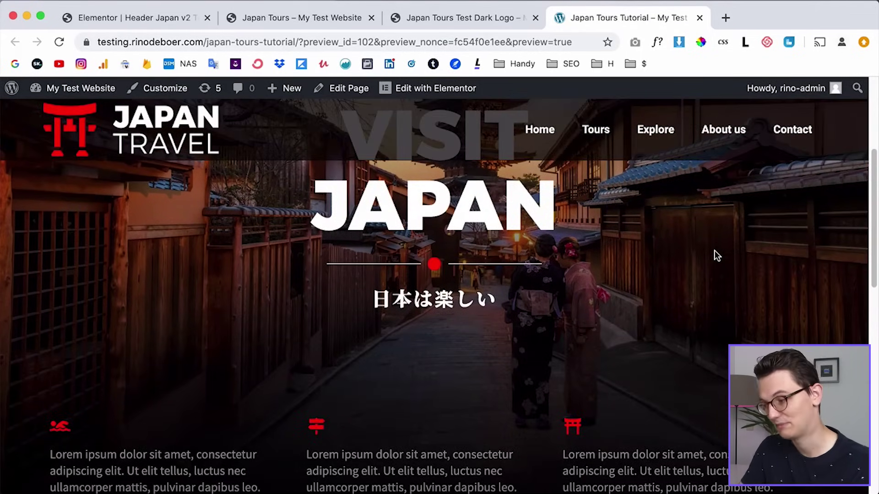
{"action": "scroll", "coordinate": [358, 234], "scroll_direction": "up", "scroll_amount": 5}
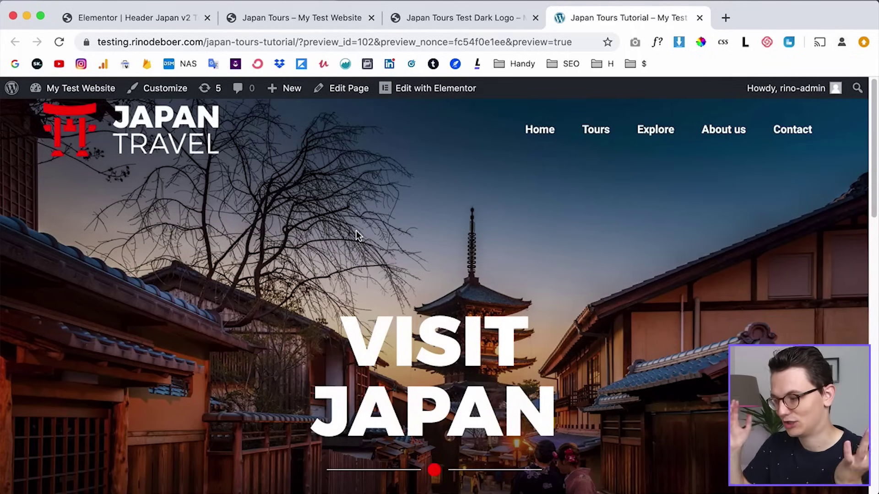
{"action": "scroll", "coordinate": [714, 247], "scroll_direction": "down", "scroll_amount": 6}
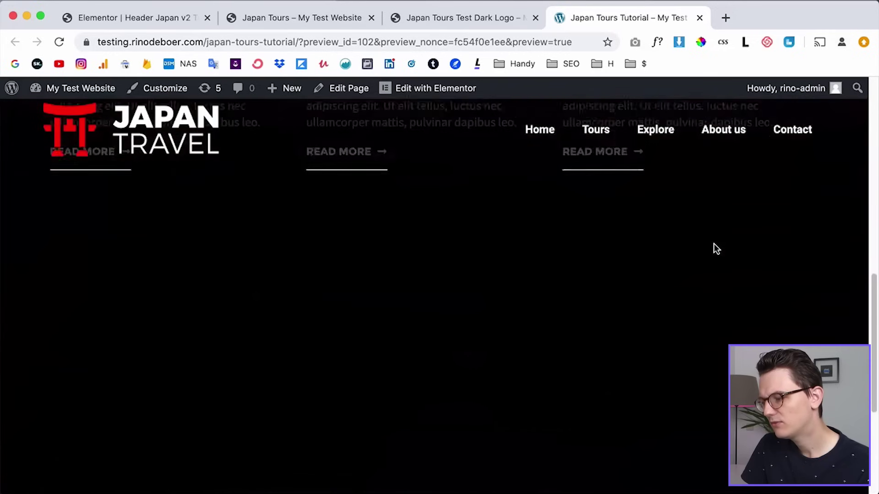
{"action": "scroll", "coordinate": [714, 247], "scroll_direction": "up", "scroll_amount": 8}
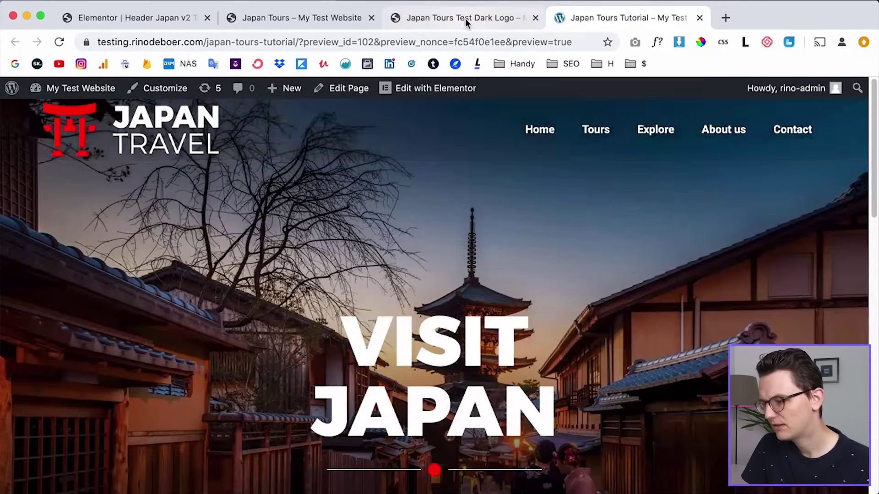
{"action": "left_click", "coordinate": [465, 18]}
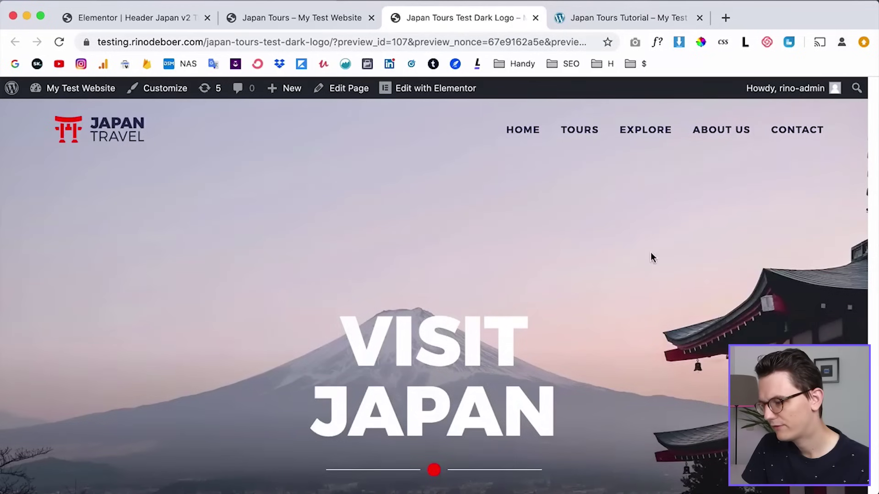
{"action": "scroll", "coordinate": [645, 213], "scroll_direction": "down", "scroll_amount": 4}
{"action": "scroll", "coordinate": [645, 212], "scroll_direction": "up", "scroll_amount": 4}
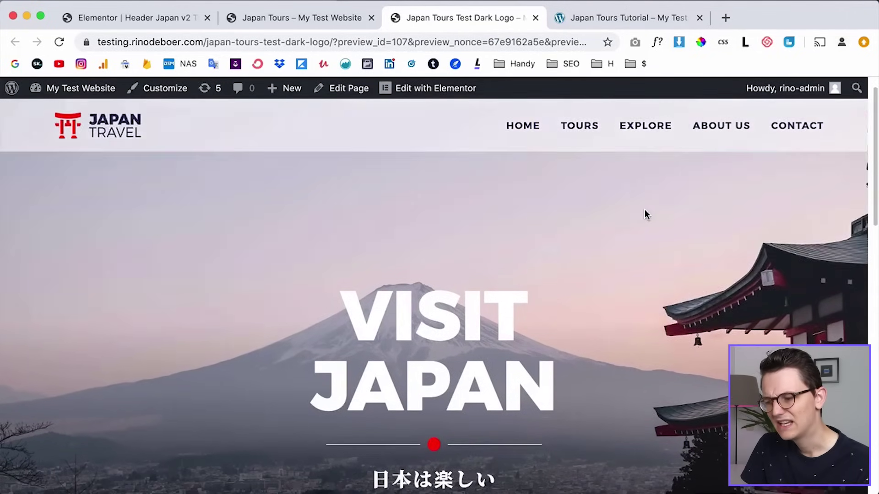
{"action": "scroll", "coordinate": [645, 210], "scroll_direction": "down", "scroll_amount": 4}
{"action": "scroll", "coordinate": [644, 211], "scroll_direction": "up", "scroll_amount": 5}
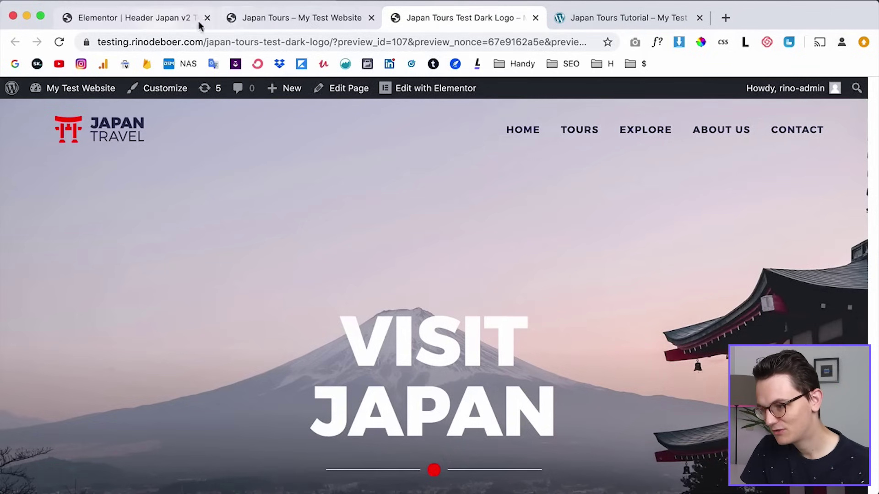
Step: Add blank lines after the existing rules in the section's Custom CSS
{"action": "left_click", "coordinate": [126, 18]}
{"action": "scroll", "coordinate": [92, 311], "scroll_direction": "down", "scroll_amount": 3}
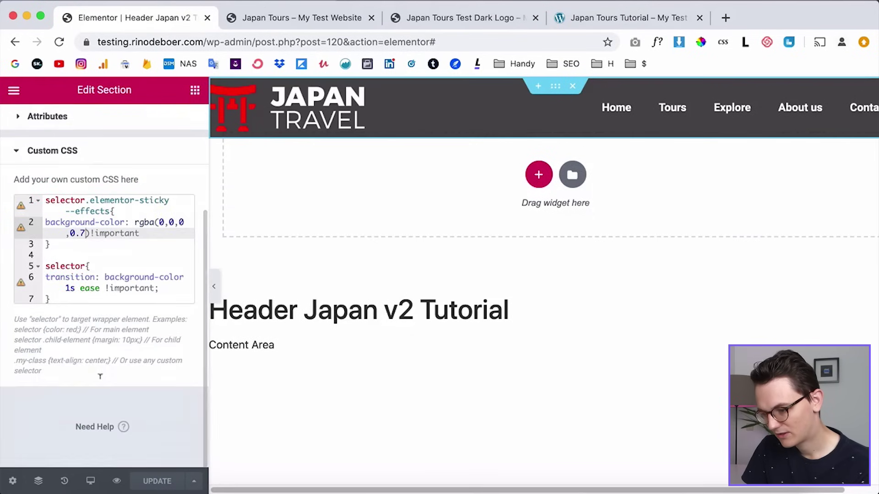
{"action": "left_click", "coordinate": [79, 300]}
{"action": "key", "text": "Return"}
{"action": "key", "text": "Return"}
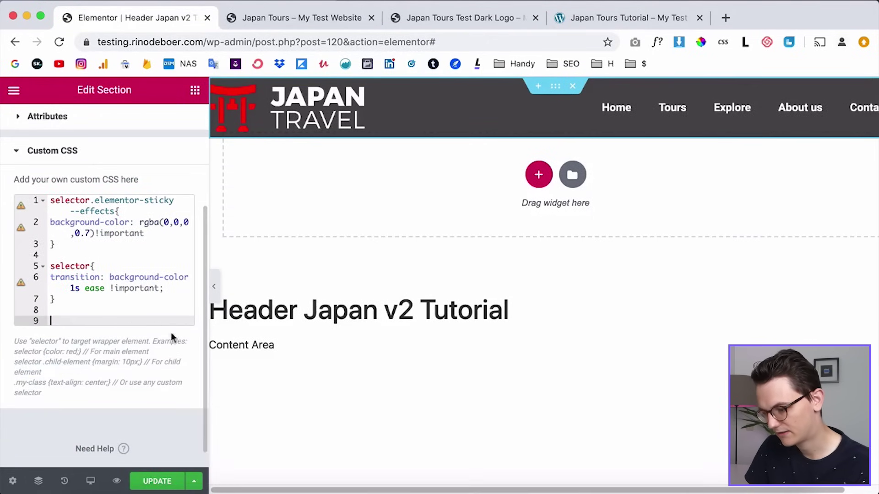
Step: Paste the 70px min-height and 1s ease min-height transition rules from the notes and save
{"action": "left_click", "coordinate": [392, 488]}
{"action": "left_click_drag", "start_coordinate": [317, 310], "coordinate": [300, 245]}
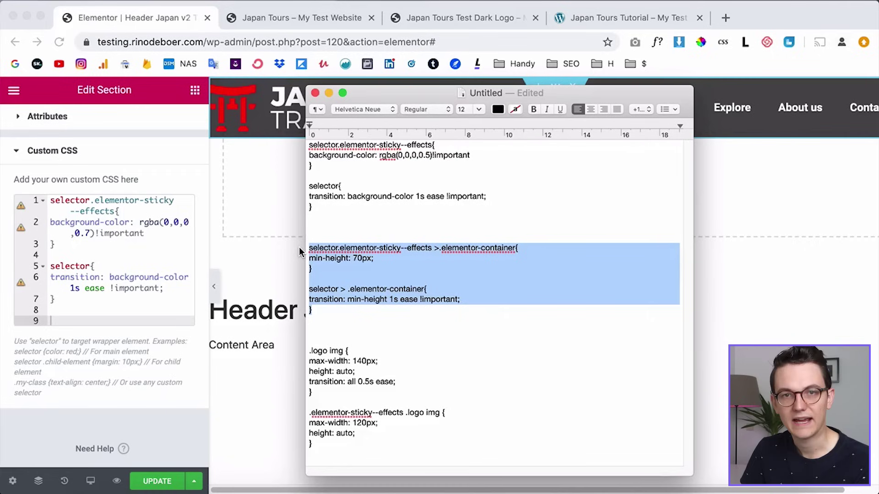
{"action": "left_click", "coordinate": [74, 316]}
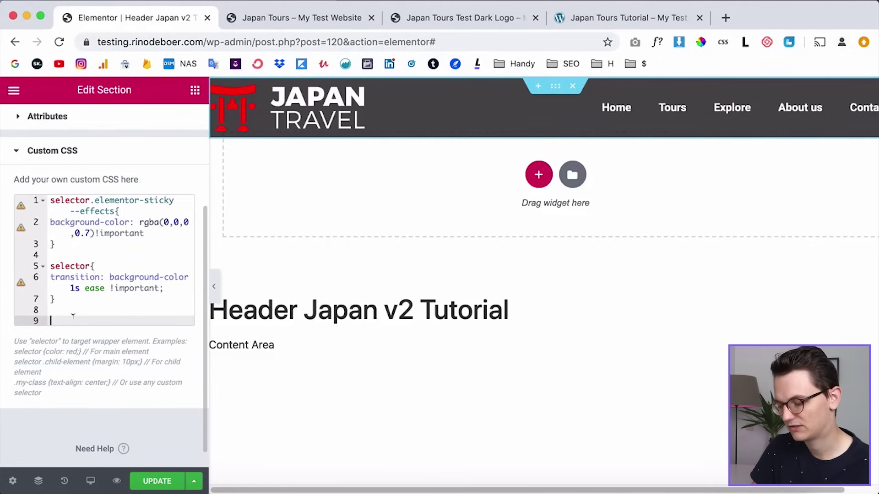
{"action": "type", "text": "selector.elementor-sticky--effects > .elementor-container{ min-height: 70px; }  selector > .elementor-container{ transition: min-height 1s ease !important; }"}
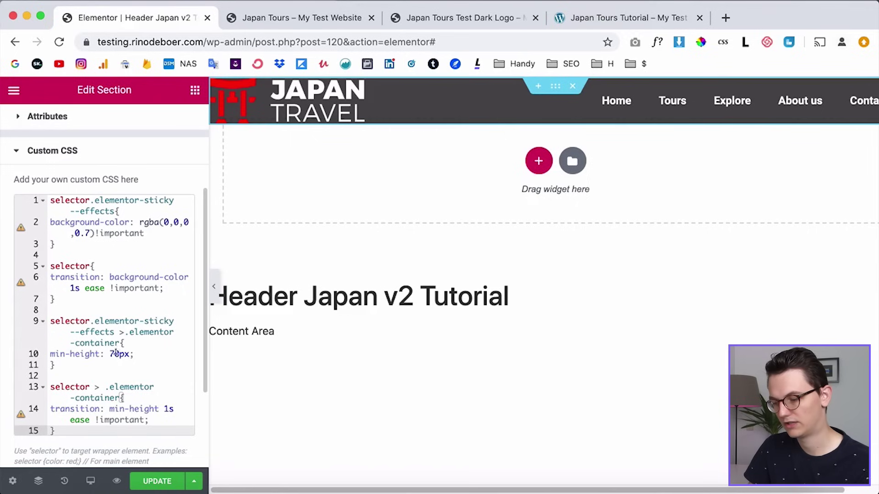
{"action": "scroll", "coordinate": [158, 396], "scroll_direction": "down", "scroll_amount": 1}
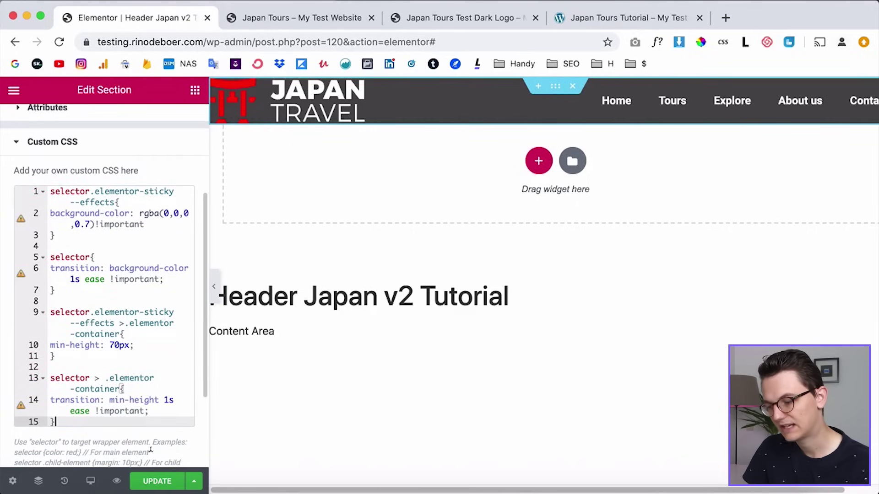
{"action": "left_click", "coordinate": [153, 481]}
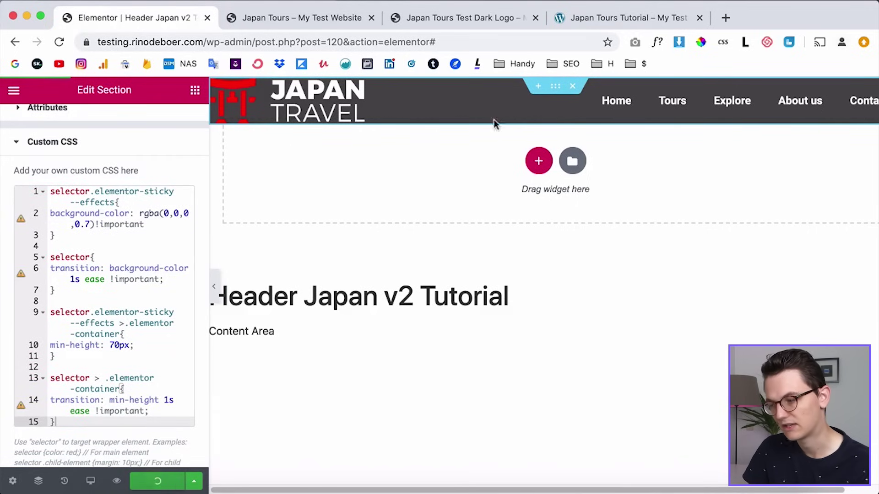
Step: Reload Japan Tours Tutorial and scroll to confirm the header shrinks, then reopen the CSS notes
{"action": "left_click", "coordinate": [615, 21]}
{"action": "key", "text": "super+r"}
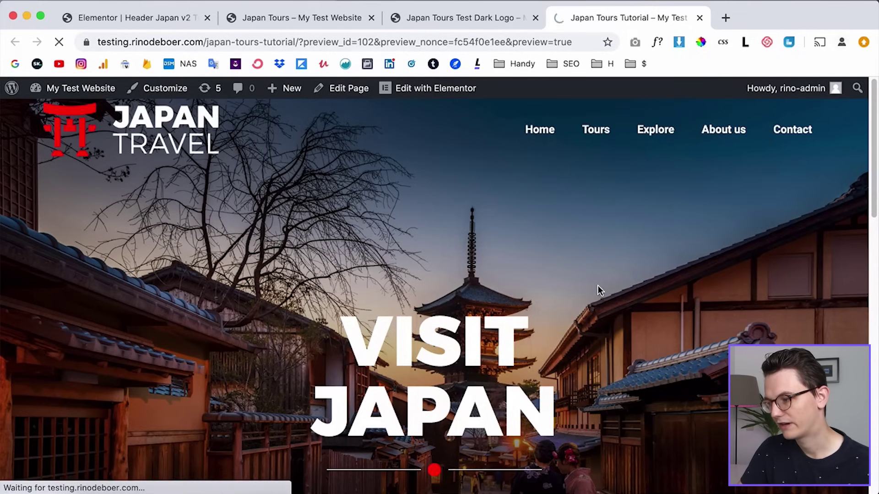
{"action": "scroll", "coordinate": [692, 261], "scroll_direction": "down", "scroll_amount": 3}
{"action": "scroll", "coordinate": [692, 260], "scroll_direction": "down", "scroll_amount": 2}
{"action": "scroll", "coordinate": [693, 260], "scroll_direction": "up", "scroll_amount": 5}
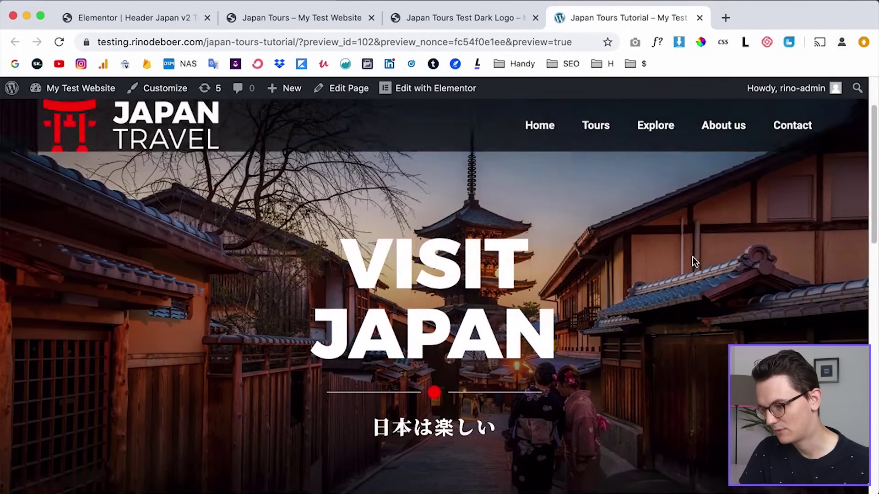
{"action": "scroll", "coordinate": [692, 258], "scroll_direction": "down", "scroll_amount": 3}
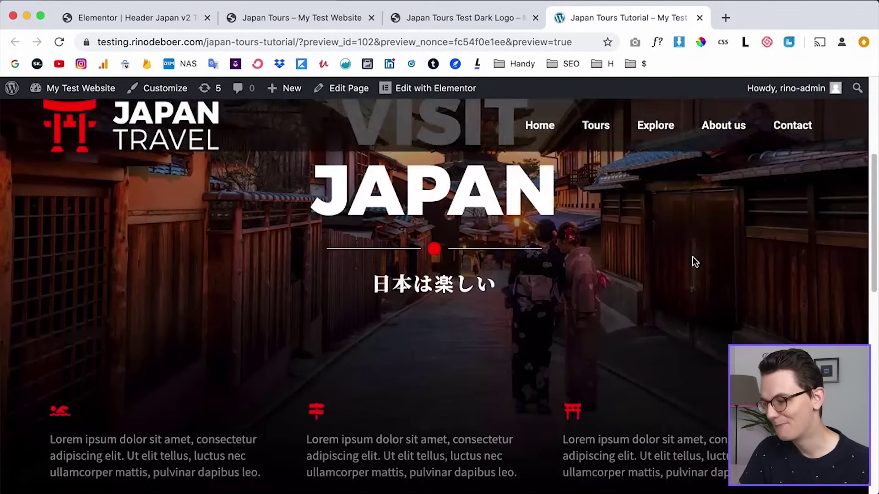
{"action": "scroll", "coordinate": [692, 258], "scroll_direction": "up", "scroll_amount": 4}
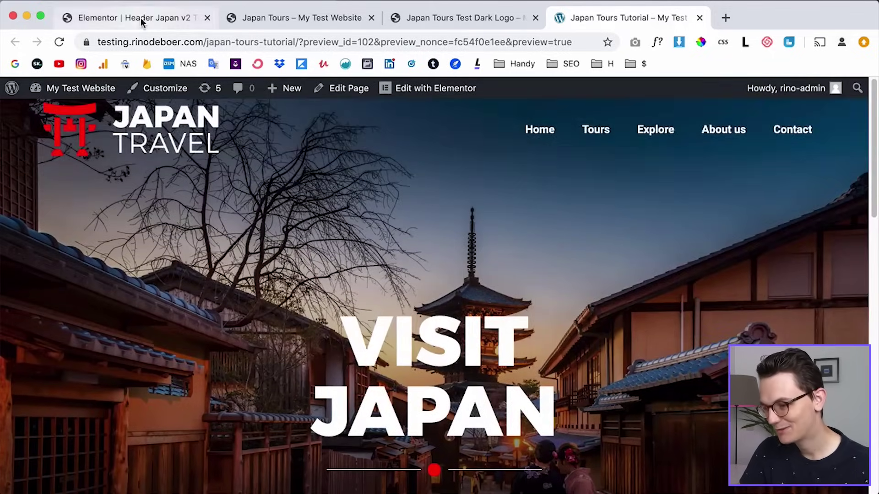
{"action": "left_click", "coordinate": [141, 18]}
{"action": "left_click", "coordinate": [401, 492]}
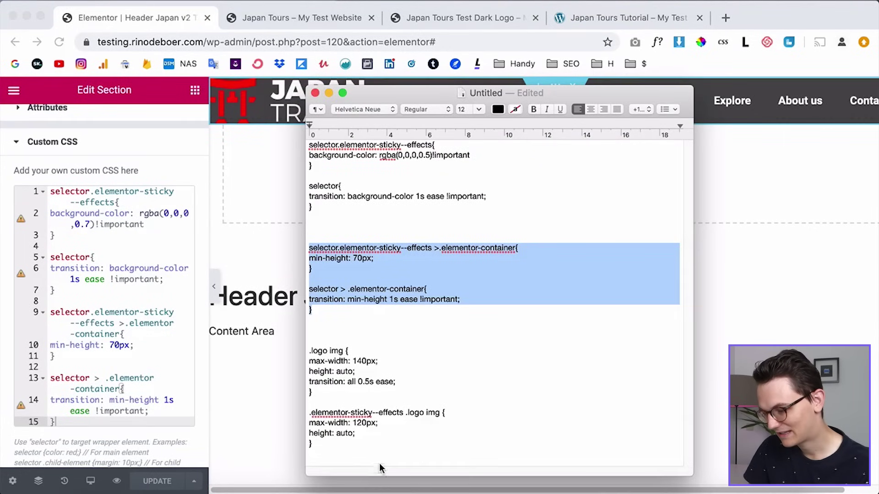
Step: Paste the .logo img rules (140px, 120px sticky, 0.5s transition), save, and reload the preview
{"action": "left_click_drag", "start_coordinate": [341, 452], "coordinate": [302, 344]}
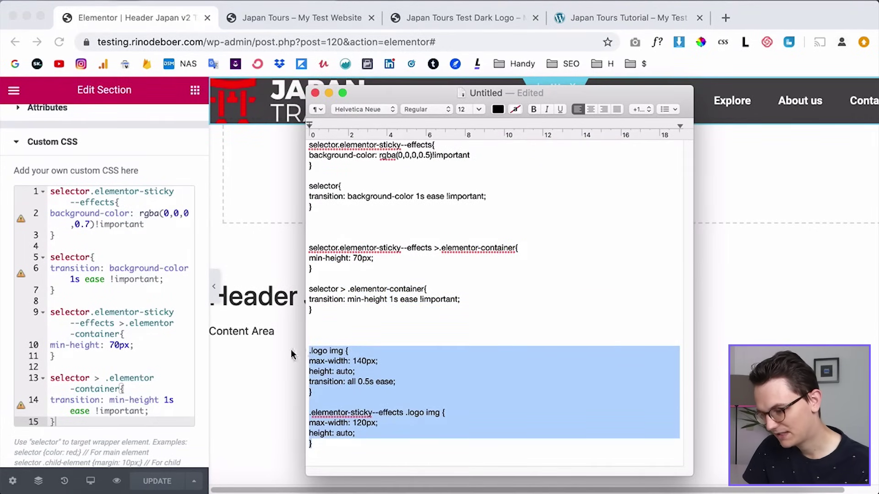
{"action": "left_click", "coordinate": [131, 379]}
{"action": "scroll", "coordinate": [87, 424], "scroll_direction": "down", "scroll_amount": 3}
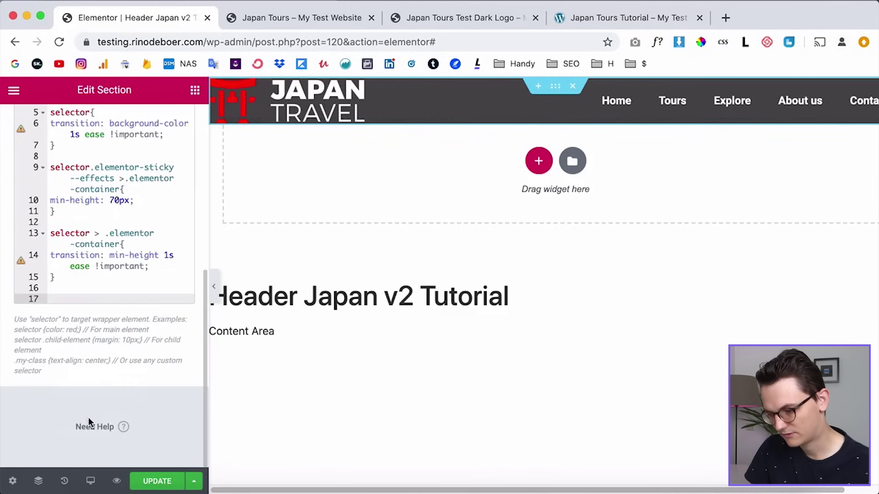
{"action": "type", "text": ".logo img { max-width: 140px; height: auto; transition: all 0.5s ease; }  .elementor-sticky--effects .logo img { max-width: 120px; height: auto; }"}
{"action": "left_click", "coordinate": [158, 481]}
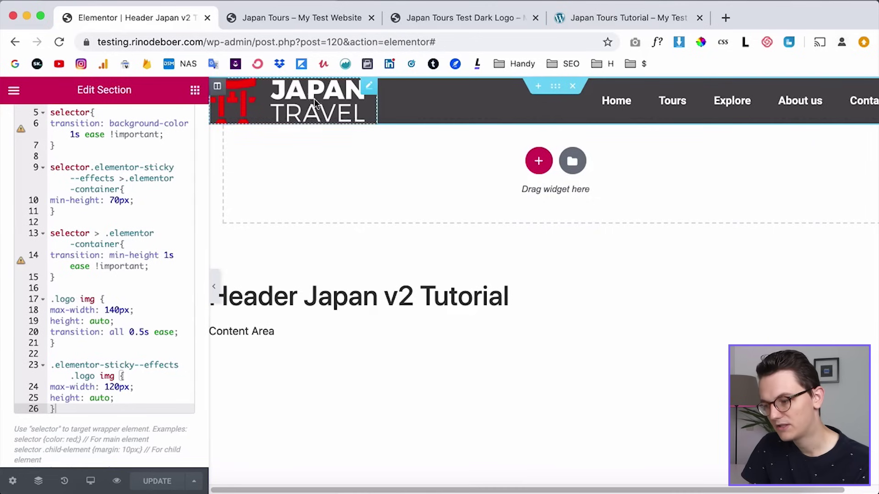
{"action": "left_click", "coordinate": [137, 310]}
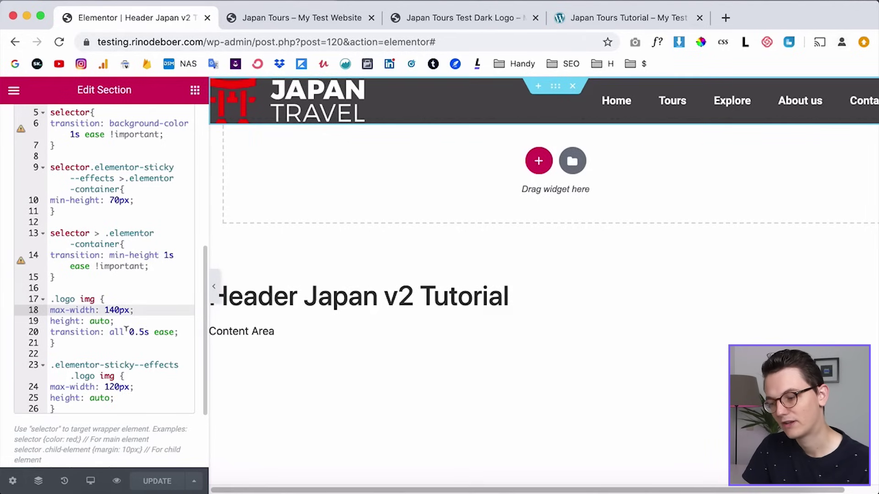
{"action": "left_click", "coordinate": [628, 21]}
{"action": "key", "text": "super+r"}
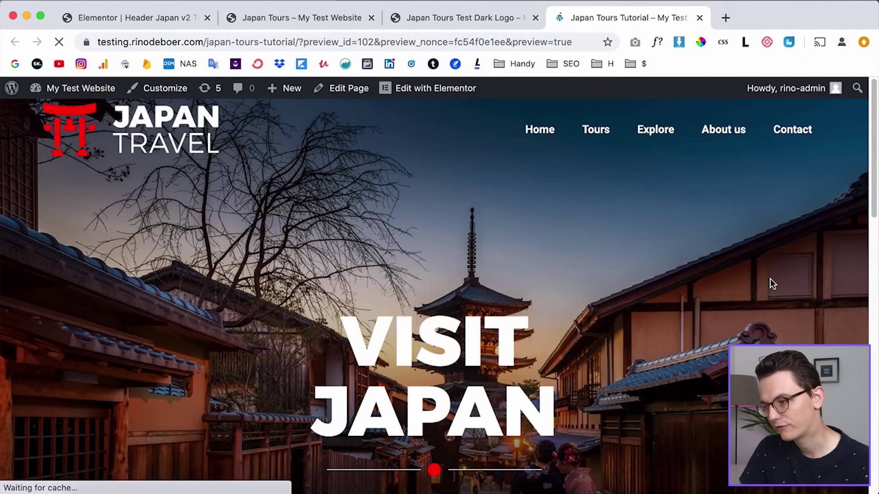
Step: Scroll the reloaded preview to check the header, then return to line 17 of the header's Custom CSS
{"action": "scroll", "coordinate": [769, 283], "scroll_direction": "down", "scroll_amount": 4}
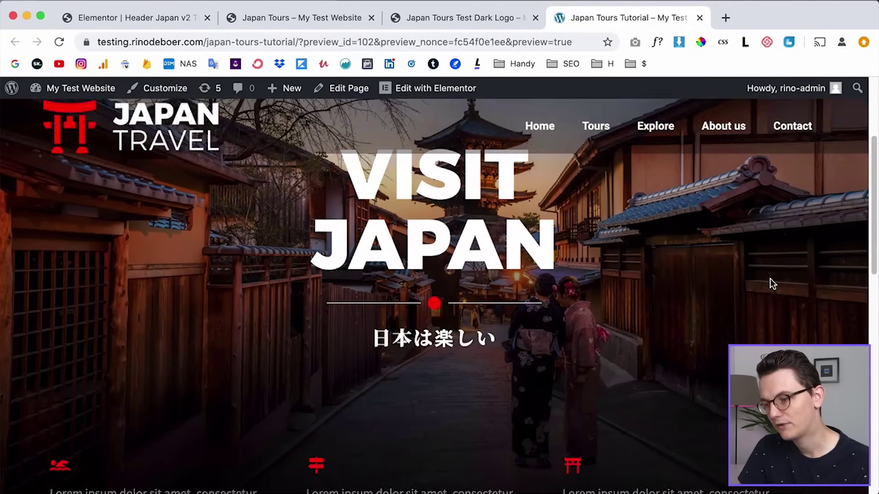
{"action": "scroll", "coordinate": [769, 278], "scroll_direction": "down", "scroll_amount": 2}
{"action": "scroll", "coordinate": [770, 278], "scroll_direction": "up", "scroll_amount": 6}
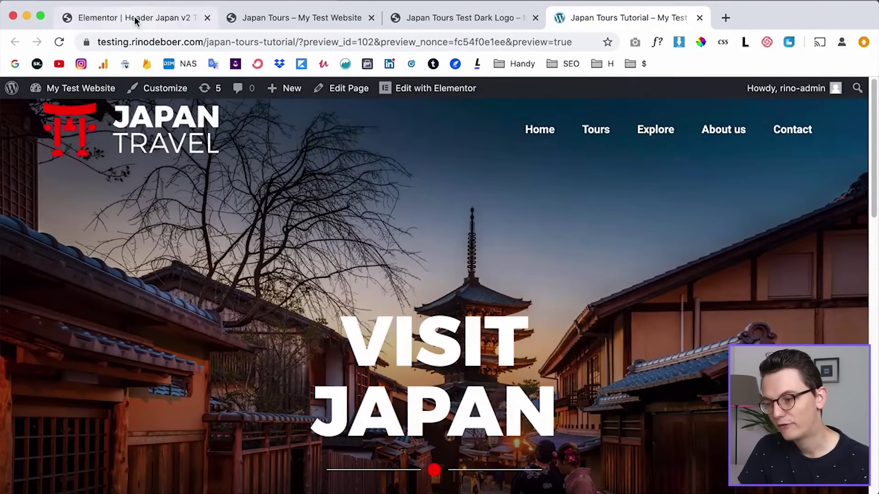
{"action": "left_click", "coordinate": [134, 15]}
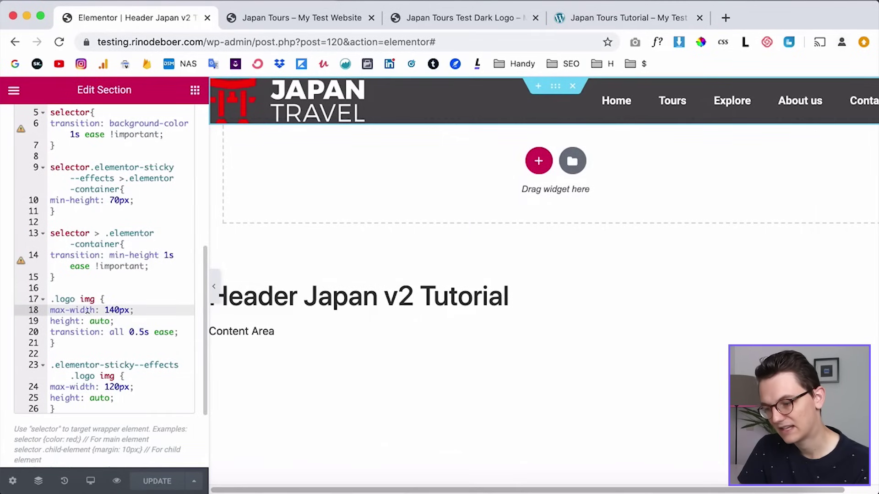
{"action": "left_click", "coordinate": [64, 299]}
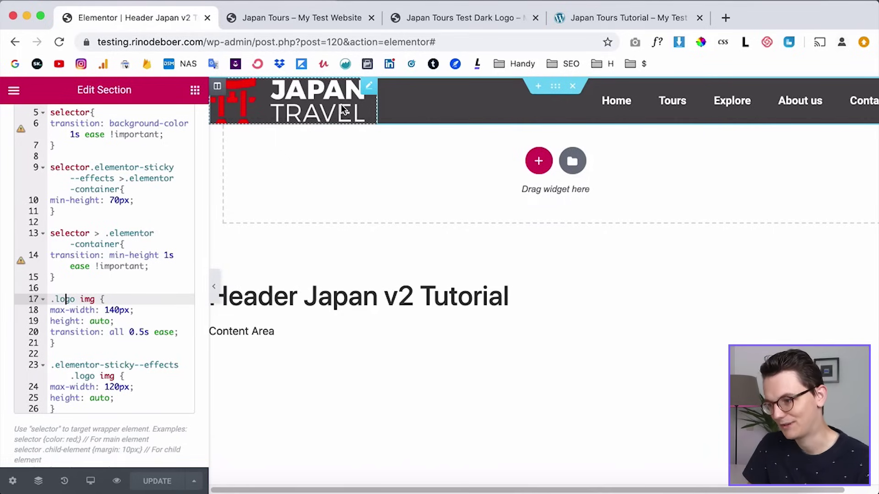
Step: Give the Japan Travel logo image the CSS class 'logo' under Advanced and save the header
{"action": "left_click", "coordinate": [370, 86]}
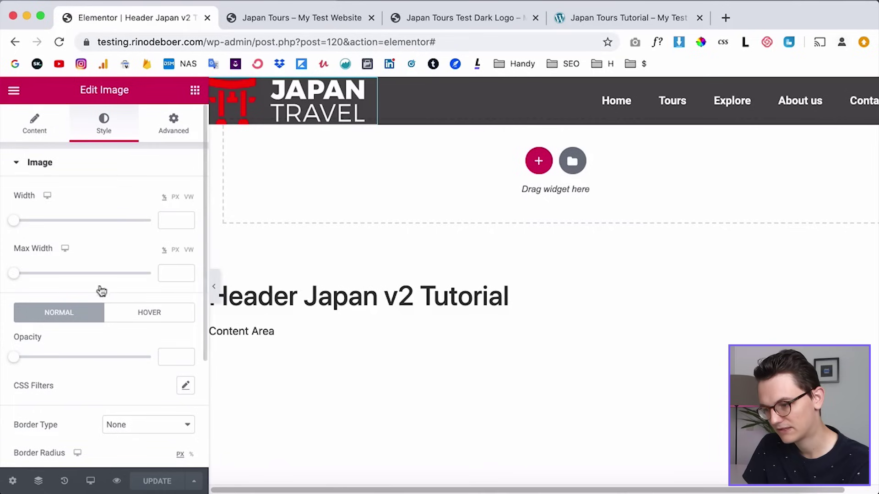
{"action": "left_click", "coordinate": [169, 135]}
{"action": "left_click", "coordinate": [110, 390]}
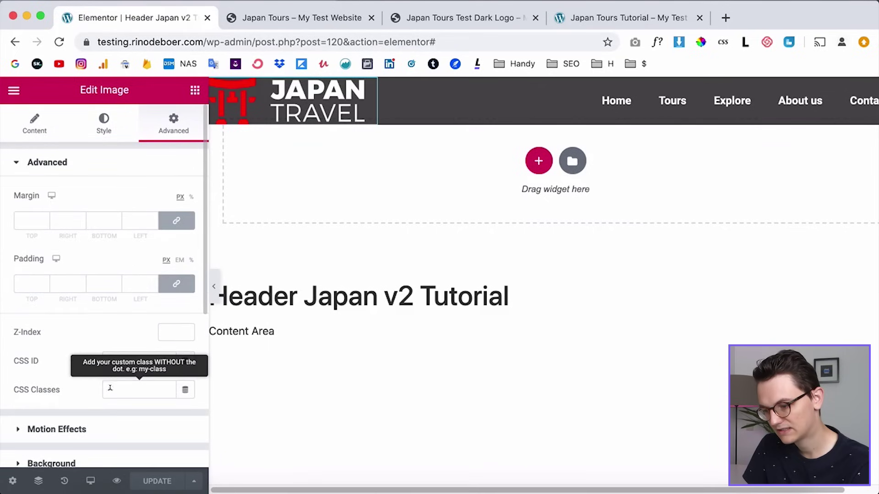
{"action": "type", "text": "logo"}
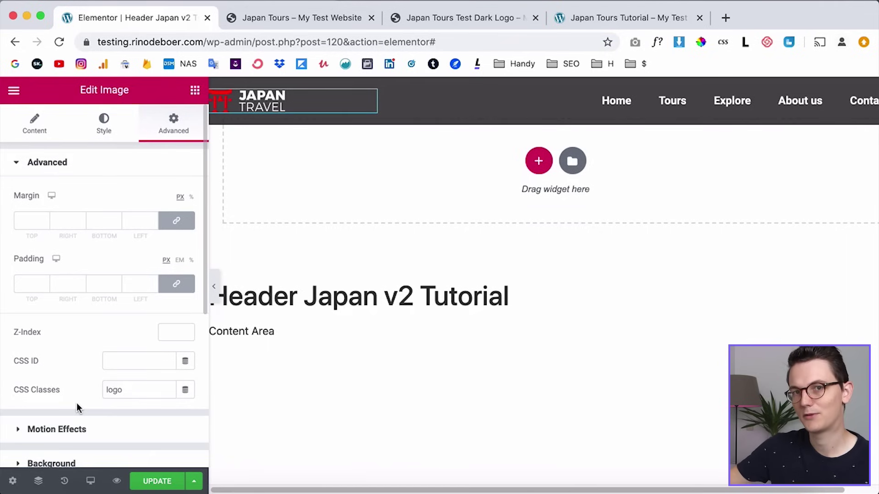
{"action": "left_click", "coordinate": [157, 481]}
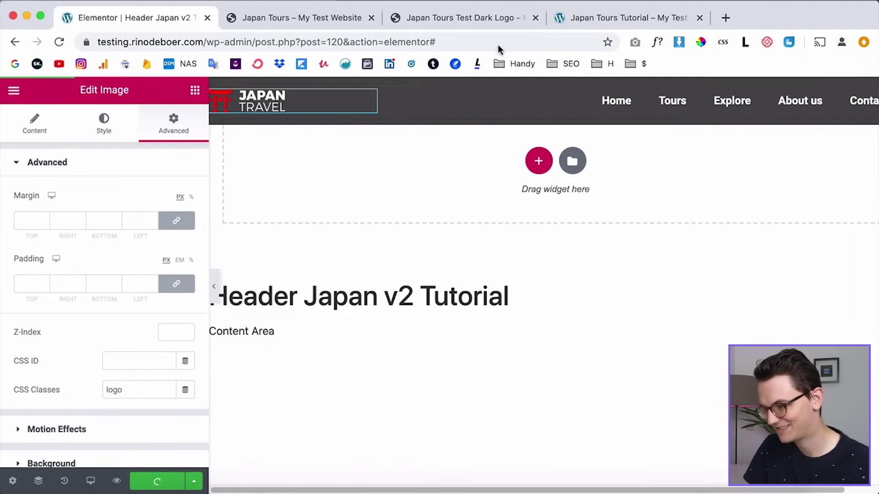
Step: Reload the Japan Tours preview and scroll to test the sticky header's smaller logo, then return to the editor
{"action": "left_click", "coordinate": [617, 18]}
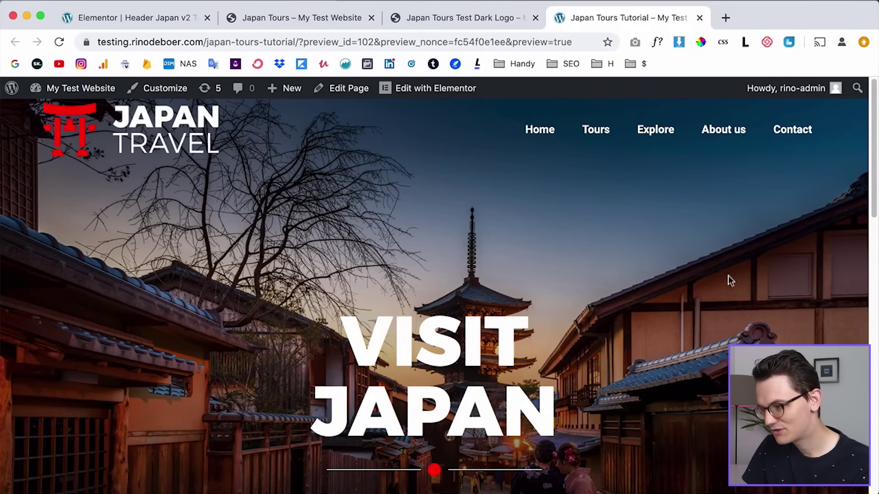
{"action": "key", "text": "super+r"}
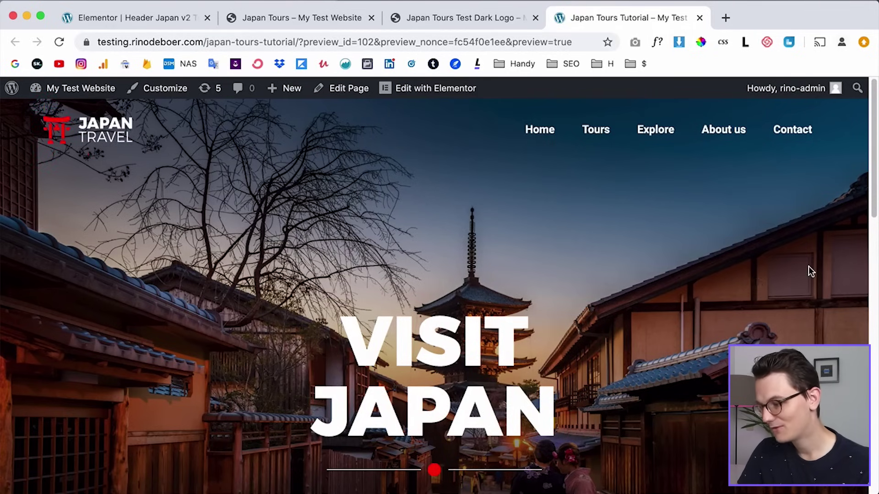
{"action": "scroll", "coordinate": [683, 270], "scroll_direction": "down", "scroll_amount": 5}
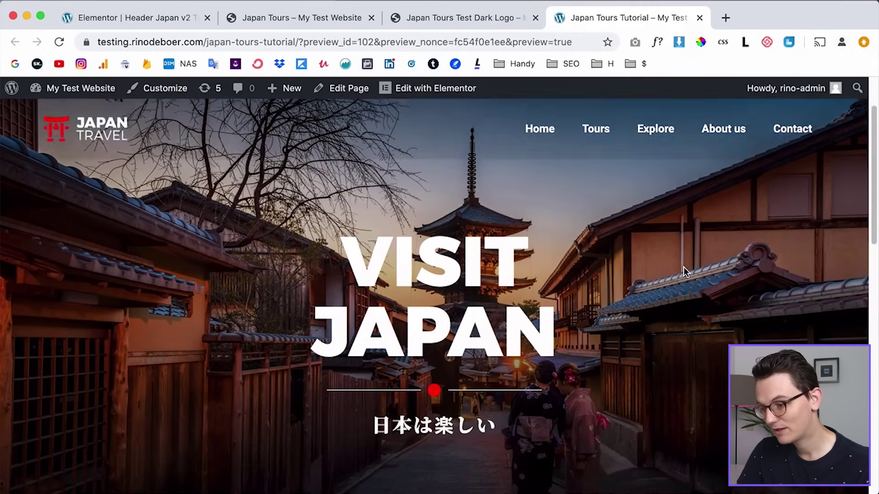
{"action": "scroll", "coordinate": [683, 270], "scroll_direction": "up", "scroll_amount": 4}
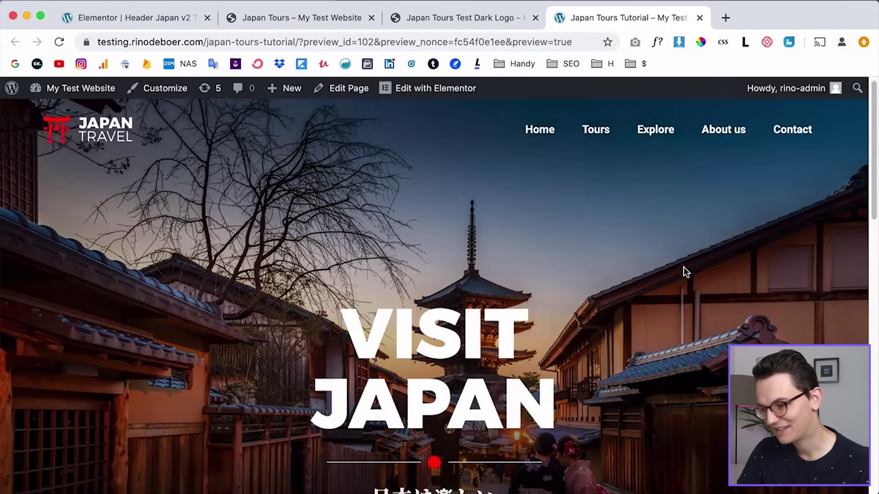
{"action": "scroll", "coordinate": [683, 270], "scroll_direction": "down", "scroll_amount": 3}
{"action": "scroll", "coordinate": [683, 267], "scroll_direction": "up", "scroll_amount": 3}
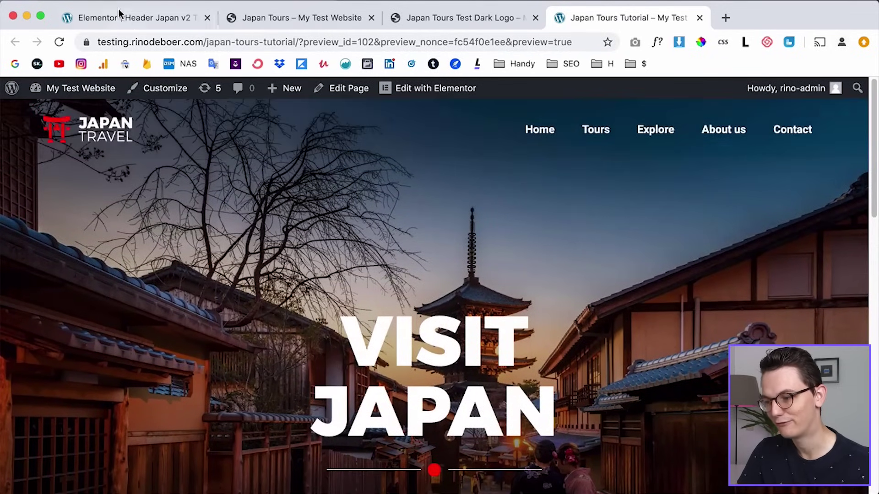
{"action": "left_click", "coordinate": [131, 17]}
{"action": "scroll", "coordinate": [102, 375], "scroll_direction": "down", "scroll_amount": 5}
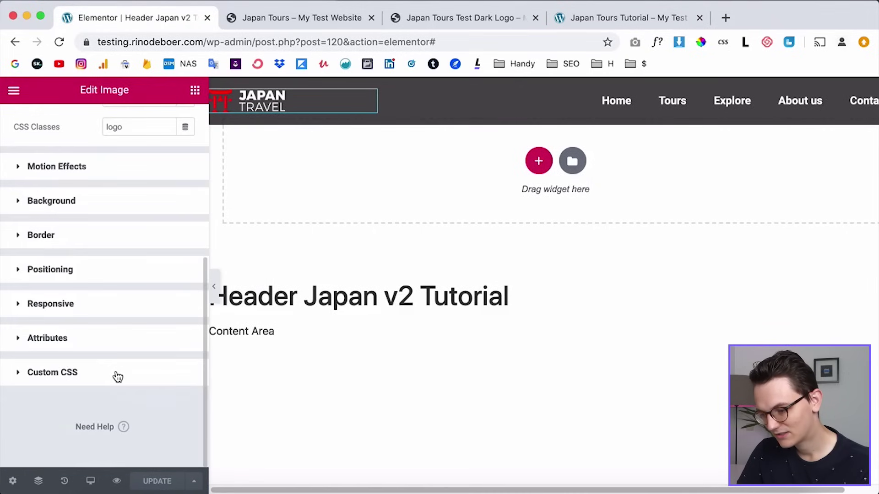
Step: Change the section's Custom CSS logo transition from 0.5s to 1s and save the header
{"action": "left_click", "coordinate": [117, 375]}
{"action": "scroll", "coordinate": [118, 376], "scroll_direction": "down", "scroll_amount": 5}
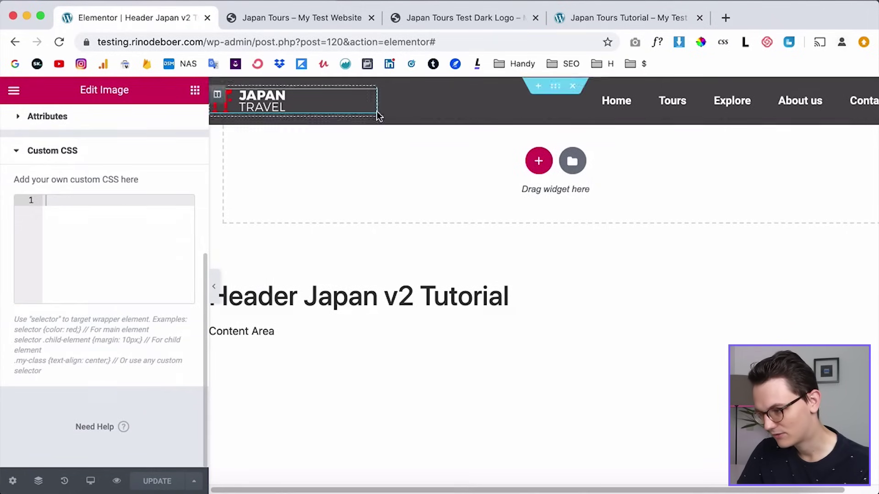
{"action": "left_click", "coordinate": [556, 86]}
{"action": "scroll", "coordinate": [88, 260], "scroll_direction": "down", "scroll_amount": 10}
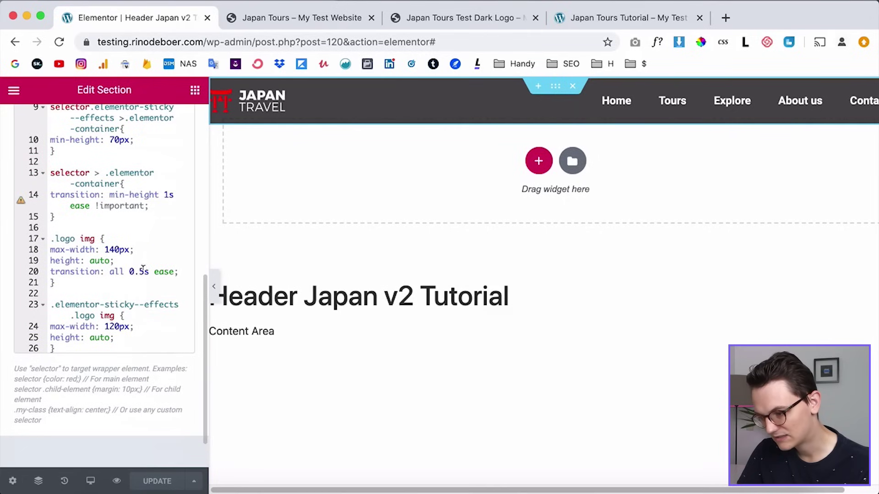
{"action": "left_click", "coordinate": [143, 269]}
{"action": "key", "text": "BackSpace"}
{"action": "key", "text": "BackSpace"}
{"action": "key", "text": "BackSpace"}
{"action": "type", "text": "1"}
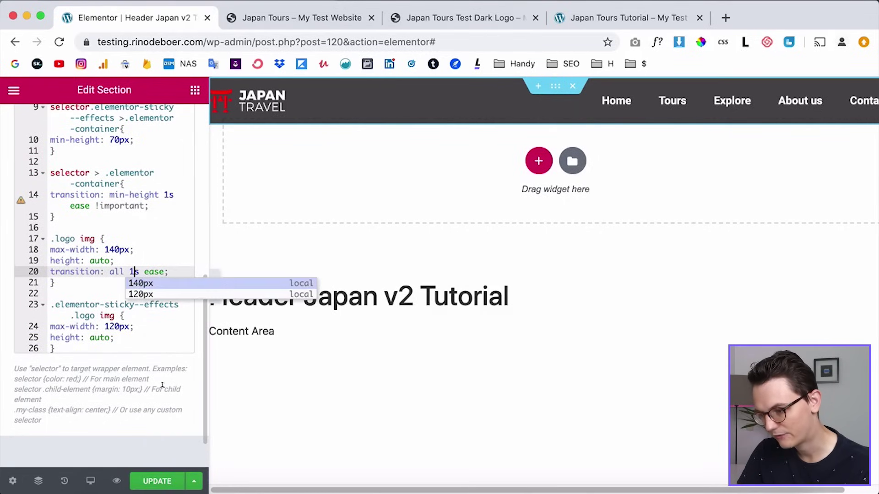
{"action": "left_click", "coordinate": [171, 480]}
Step: Reload the live preview and scroll to test the slower logo transition, then return to the editor
{"action": "left_click", "coordinate": [630, 18]}
{"action": "key", "text": "super+r"}
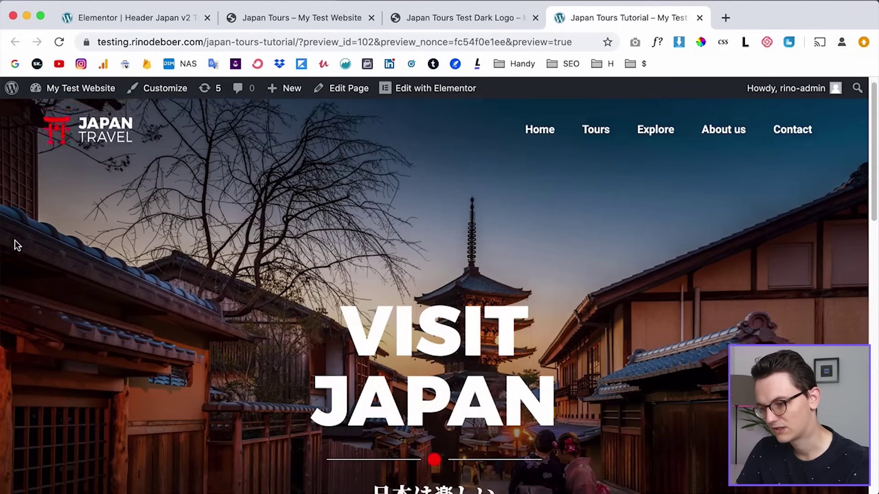
{"action": "scroll", "coordinate": [14, 240], "scroll_direction": "down", "scroll_amount": 3}
{"action": "scroll", "coordinate": [15, 240], "scroll_direction": "up", "scroll_amount": 3}
{"action": "scroll", "coordinate": [15, 240], "scroll_direction": "down", "scroll_amount": 1}
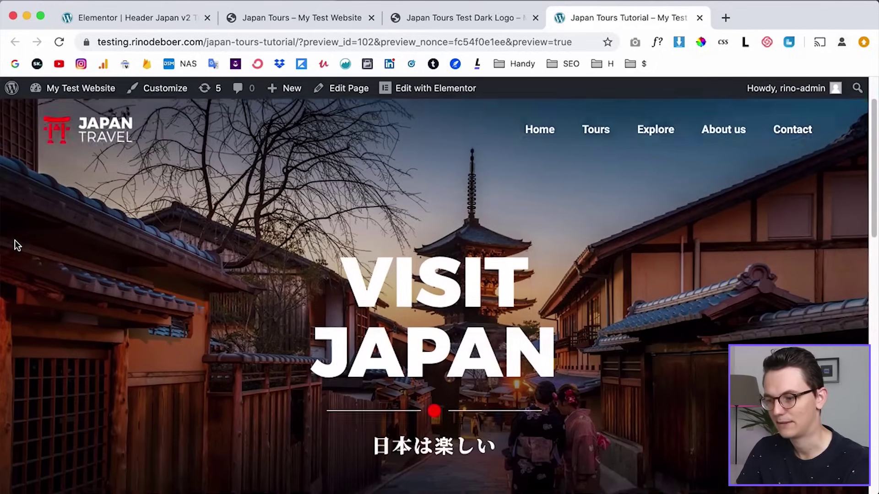
{"action": "scroll", "coordinate": [14, 241], "scroll_direction": "down", "scroll_amount": 2}
{"action": "scroll", "coordinate": [15, 241], "scroll_direction": "up", "scroll_amount": 3}
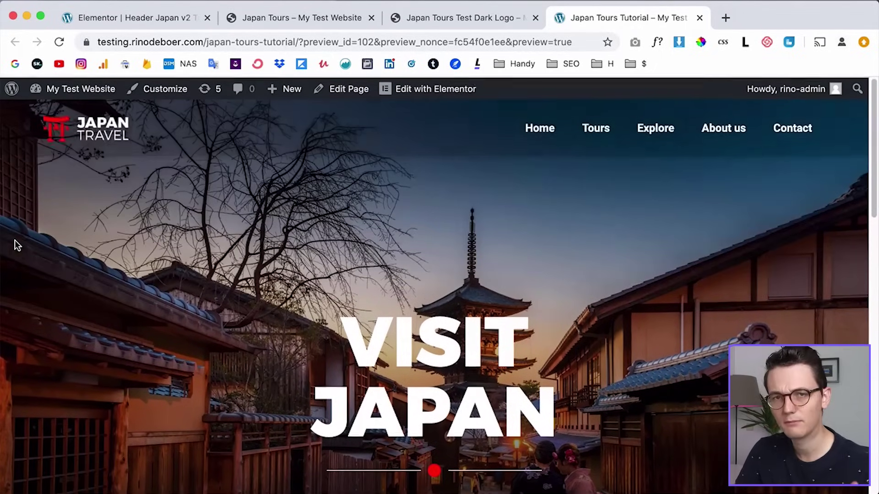
{"action": "key", "text": "super+1"}
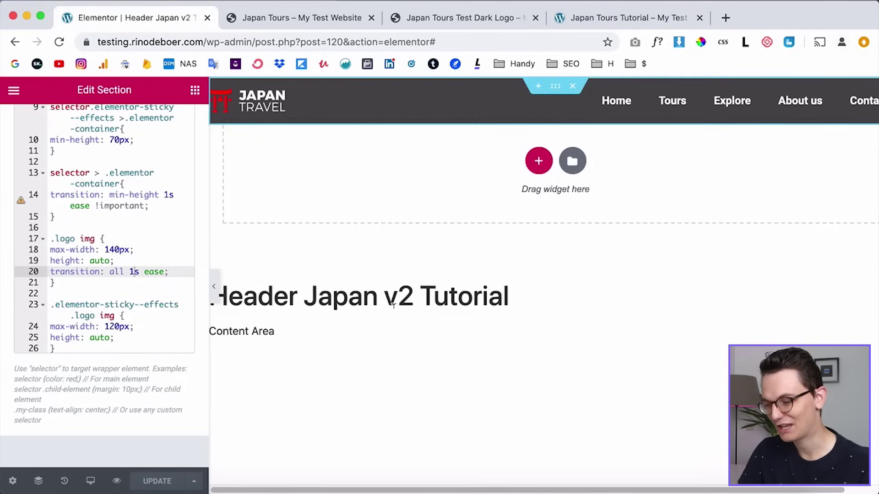
Step: Switch to the Mobile preview and set the logo column's width to 50%
{"action": "left_click", "coordinate": [90, 481]}
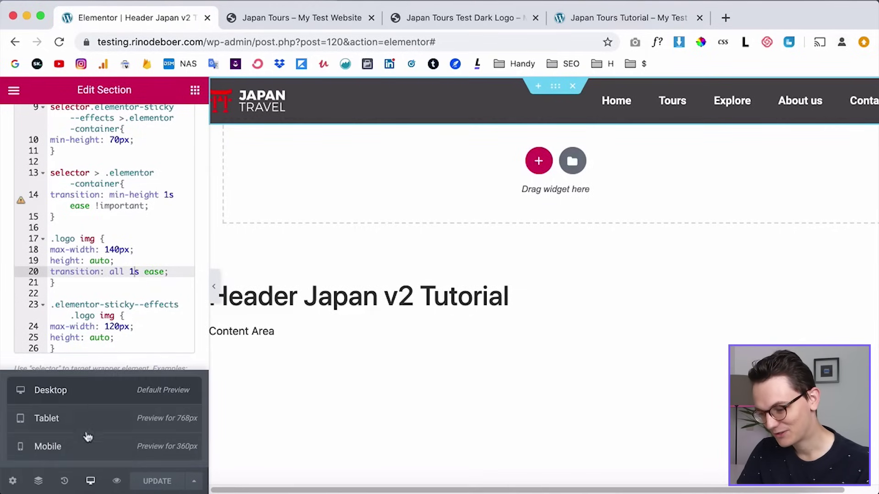
{"action": "left_click", "coordinate": [75, 452]}
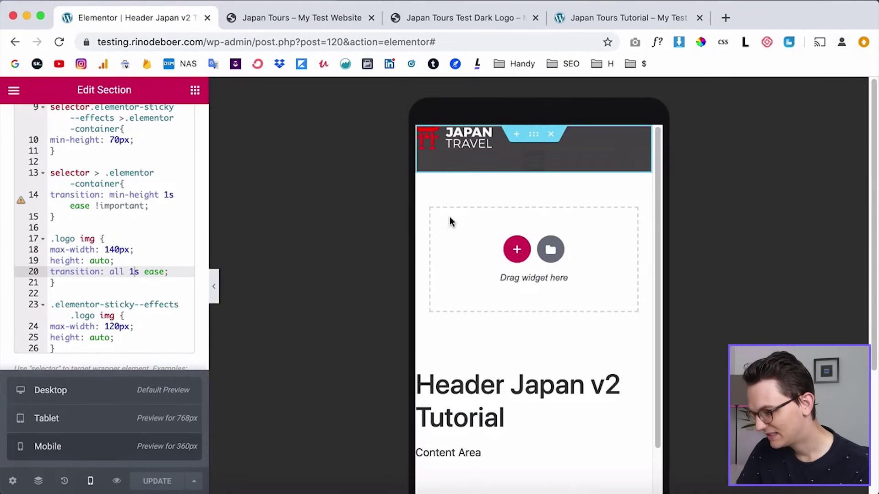
{"action": "left_click", "coordinate": [424, 137]}
{"action": "left_click", "coordinate": [46, 133]}
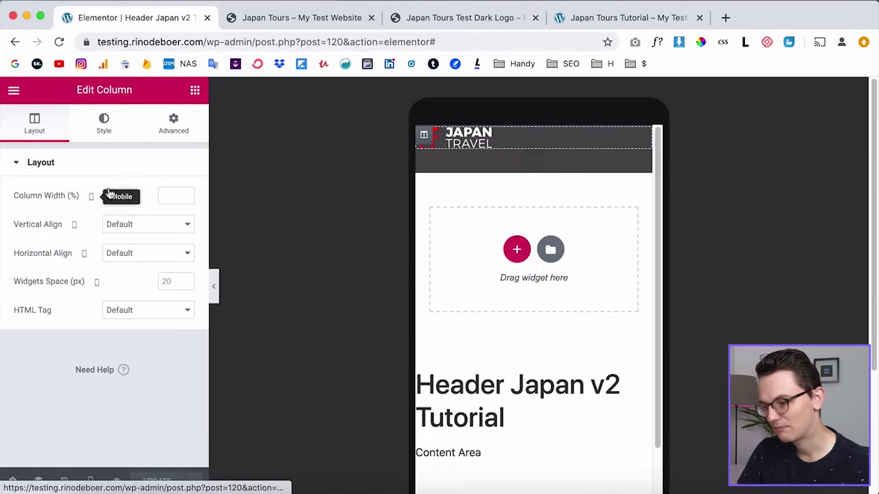
{"action": "left_click", "coordinate": [174, 191]}
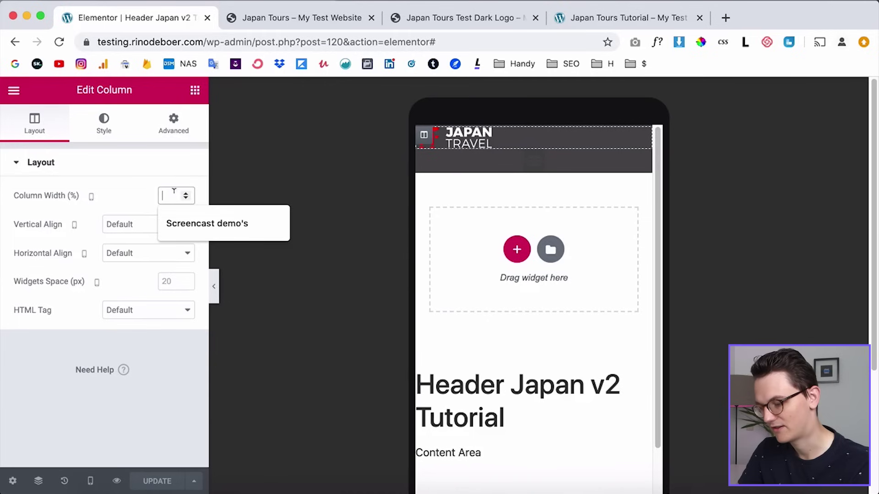
{"action": "type", "text": "50"}
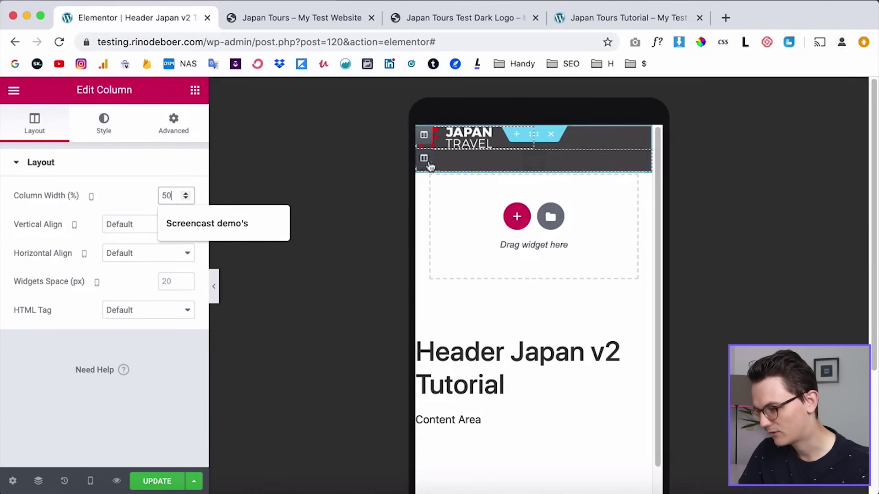
Step: Set the second header column's width to 50% as well
{"action": "left_click", "coordinate": [424, 158]}
{"action": "left_click", "coordinate": [14, 128]}
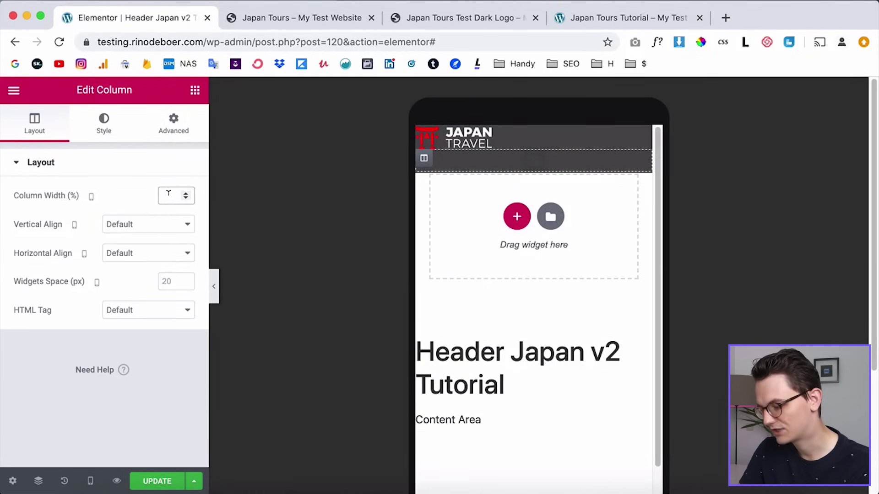
{"action": "left_click", "coordinate": [168, 192]}
{"action": "type", "text": "50"}
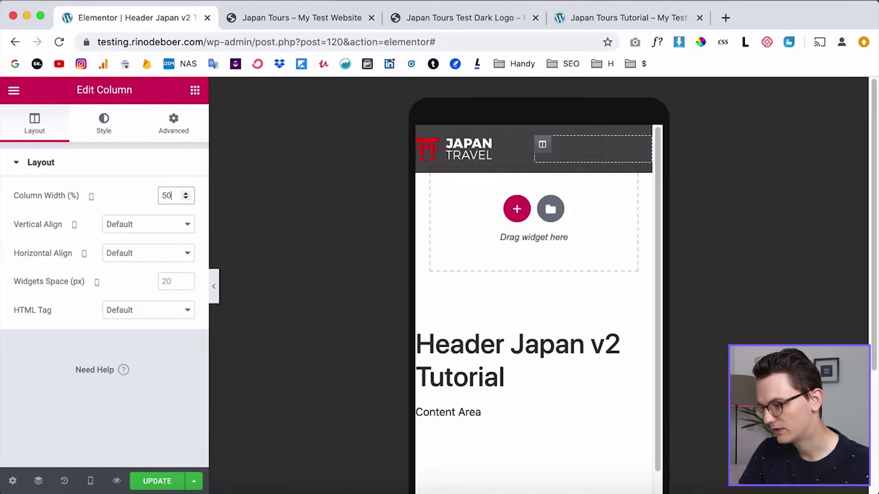
{"action": "left_click", "coordinate": [645, 149]}
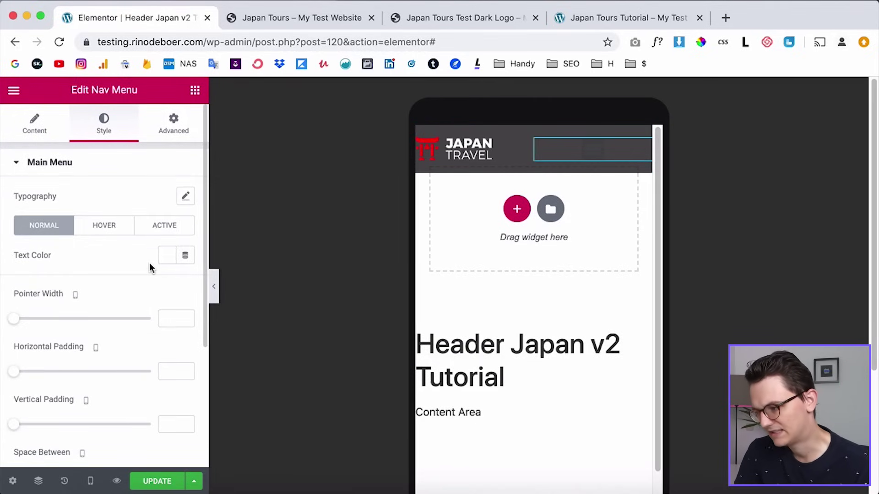
Step: Give the toggle button a fully transparent background and a white hamburger icon
{"action": "scroll", "coordinate": [137, 275], "scroll_direction": "down", "scroll_amount": 5}
{"action": "left_click", "coordinate": [88, 373]}
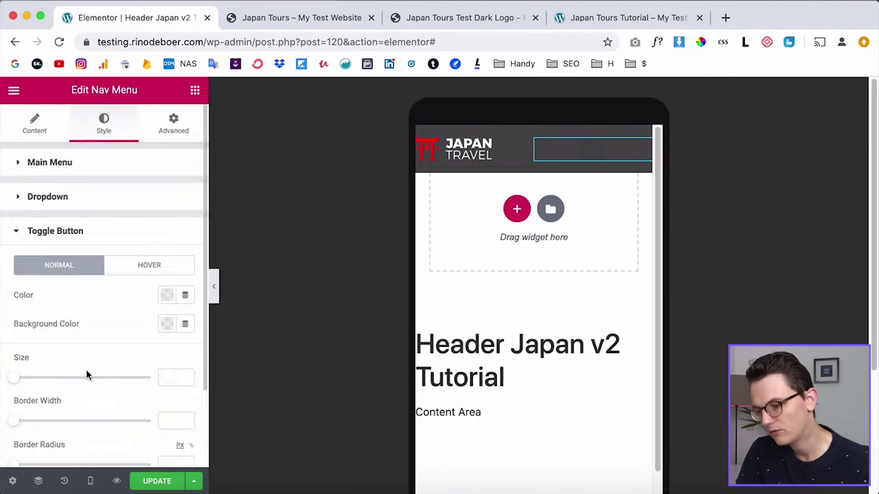
{"action": "left_click", "coordinate": [166, 298]}
{"action": "left_click_drag", "start_coordinate": [270, 281], "coordinate": [199, 280]}
{"action": "left_click", "coordinate": [167, 269]}
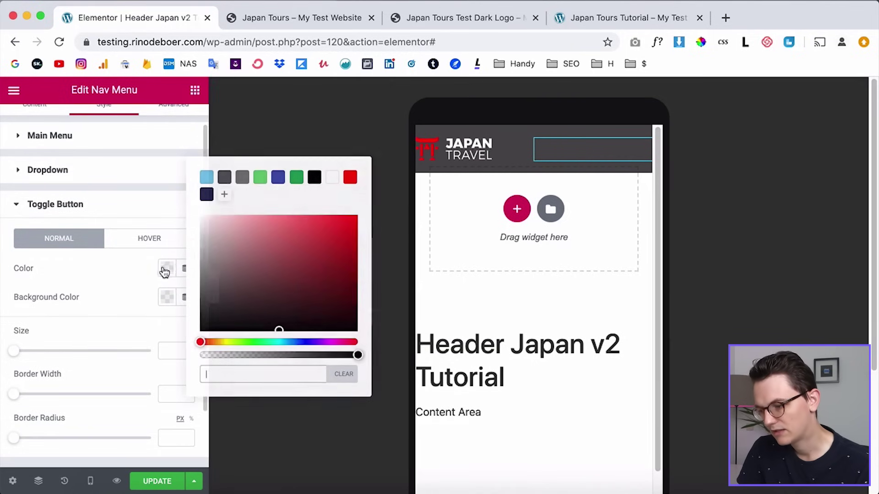
{"action": "left_click", "coordinate": [333, 178]}
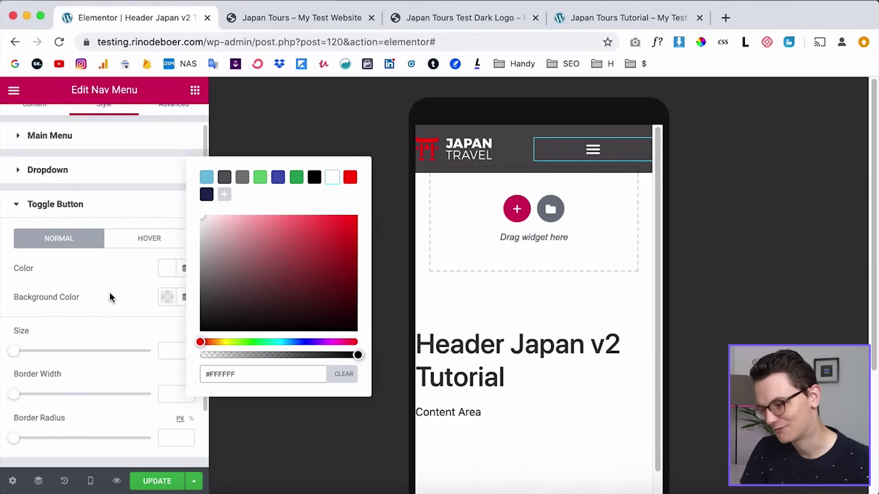
Step: Set the menu's Toggle Align to Right
{"action": "scroll", "coordinate": [87, 261], "scroll_direction": "up", "scroll_amount": 1}
{"action": "left_click", "coordinate": [38, 128]}
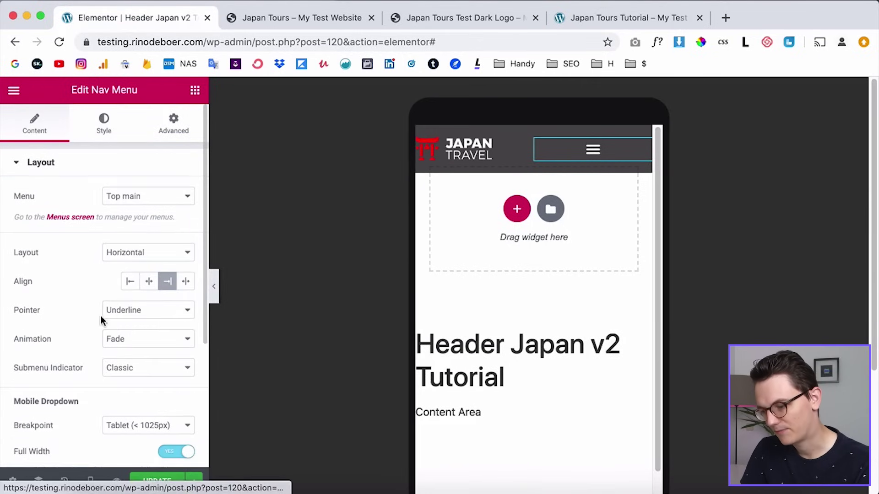
{"action": "scroll", "coordinate": [100, 320], "scroll_direction": "down", "scroll_amount": 4}
{"action": "left_click", "coordinate": [187, 368]}
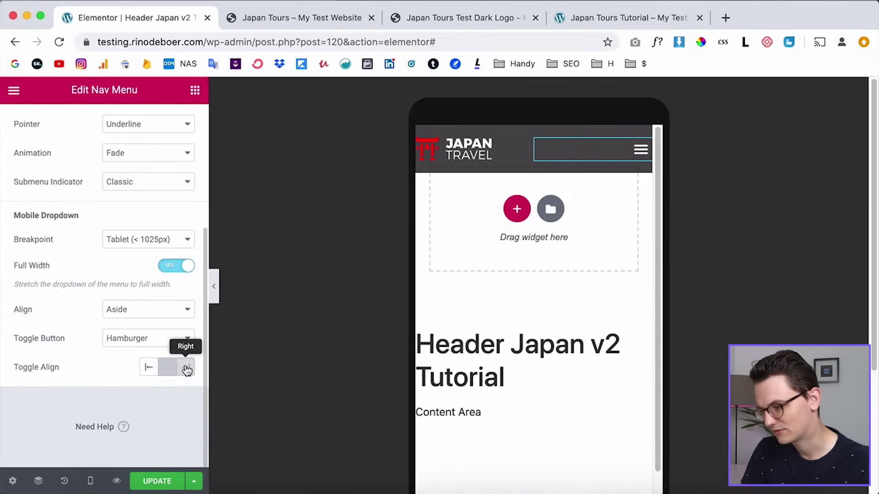
{"action": "left_click", "coordinate": [535, 137]}
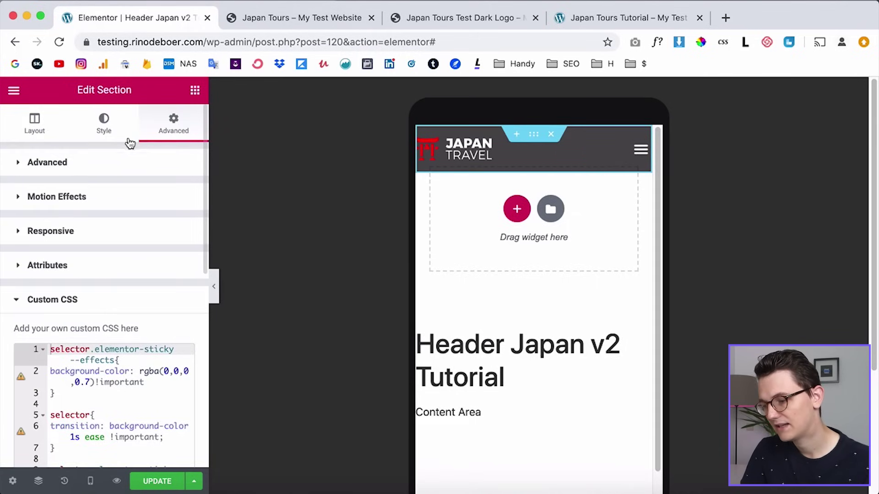
Step: Unlink the section padding and set Left and Right padding to 20
{"action": "left_click", "coordinate": [125, 164]}
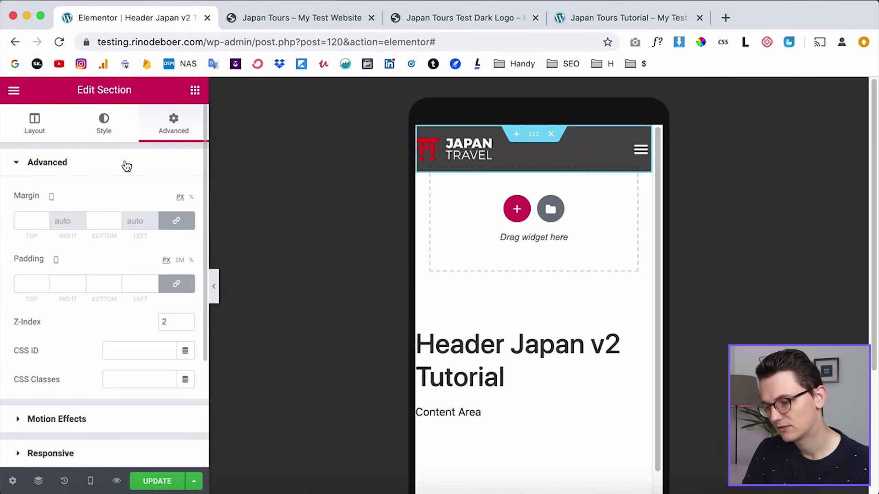
{"action": "left_click", "coordinate": [180, 288]}
{"action": "left_click", "coordinate": [129, 284]}
{"action": "type", "text": "20"}
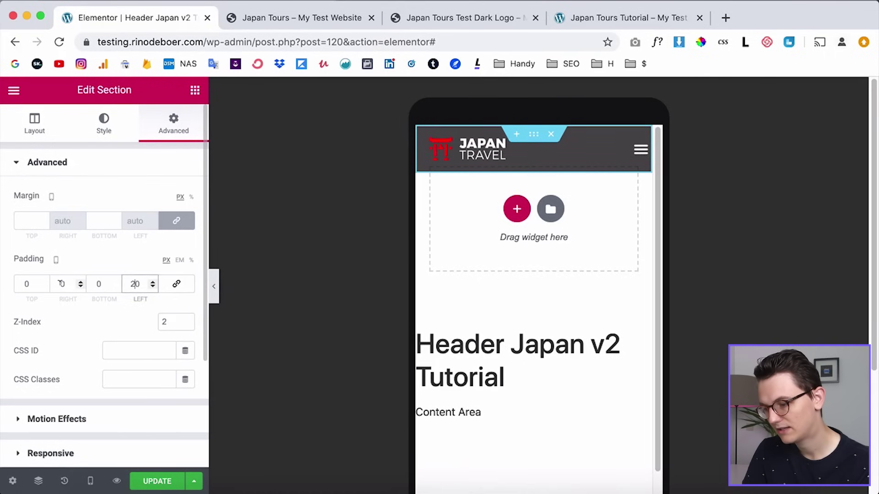
{"action": "left_click", "coordinate": [62, 284]}
{"action": "type", "text": "2"}
Step: Open and close the hamburger dropdown in the mobile preview to confirm it works
{"action": "left_click", "coordinate": [620, 161]}
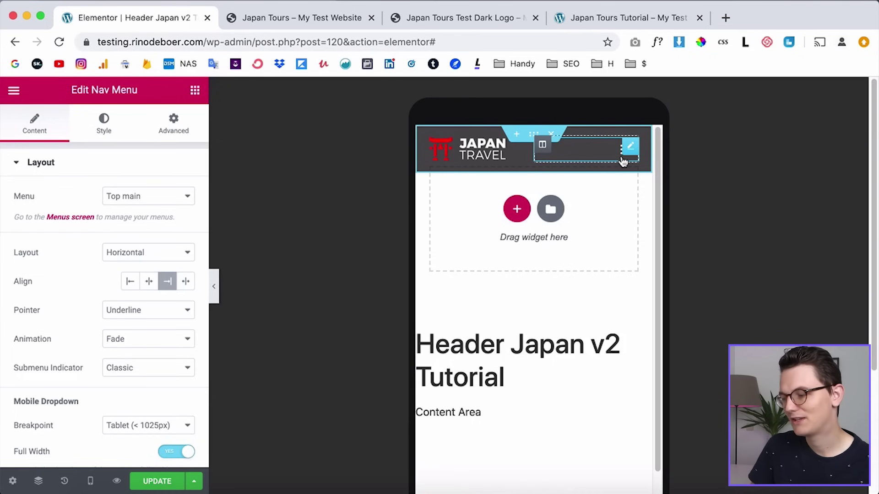
{"action": "left_click", "coordinate": [623, 161]}
{"action": "left_click", "coordinate": [623, 161]}
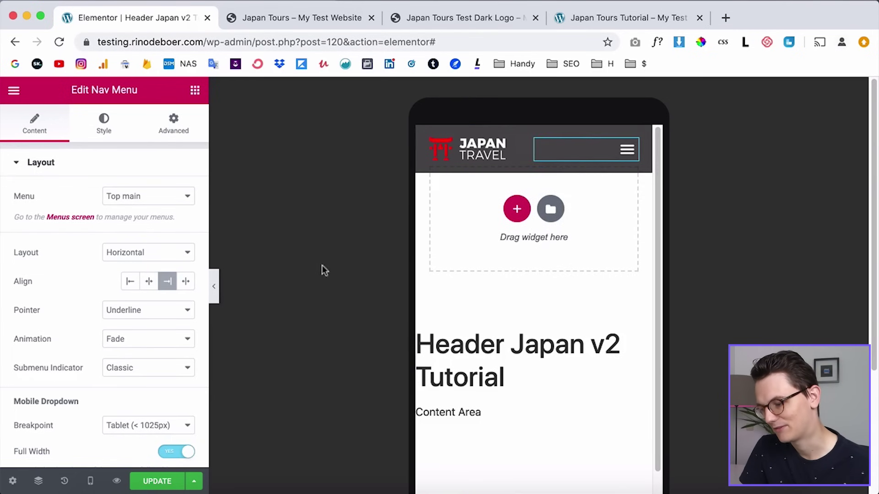